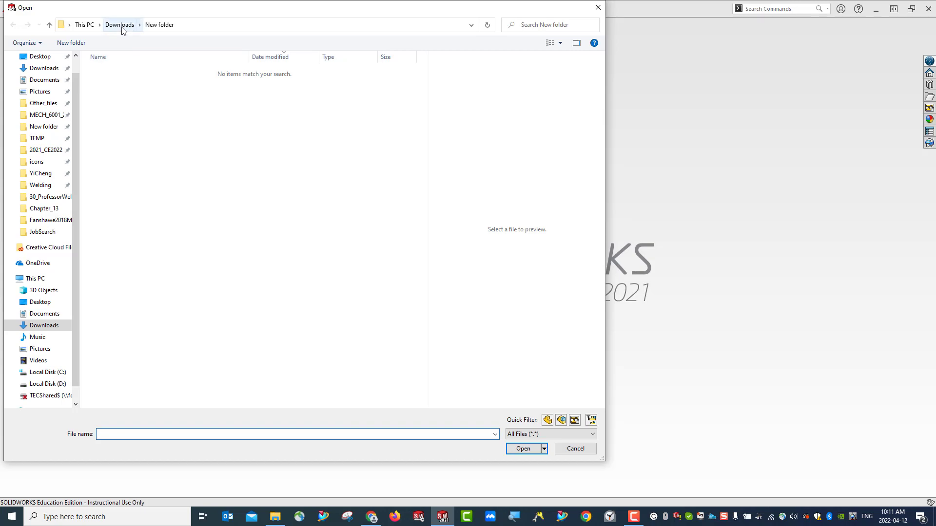
Open the part RING - Drop Test.SLDPRT from the folder Documents > 2022_Winter > MECH-6002-2022Winer > Chapter_13
{"action": "left_click", "coordinate": [112, 29]}
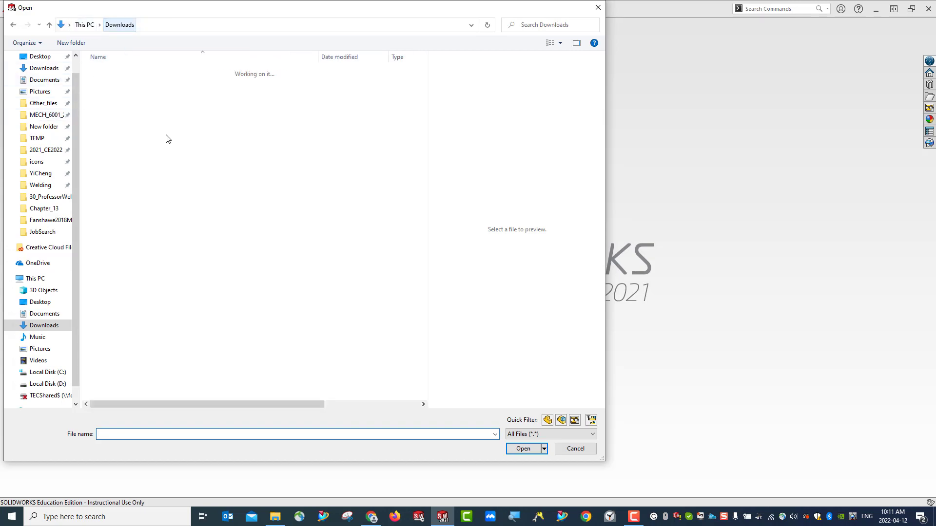
{"action": "left_click", "coordinate": [44, 79]}
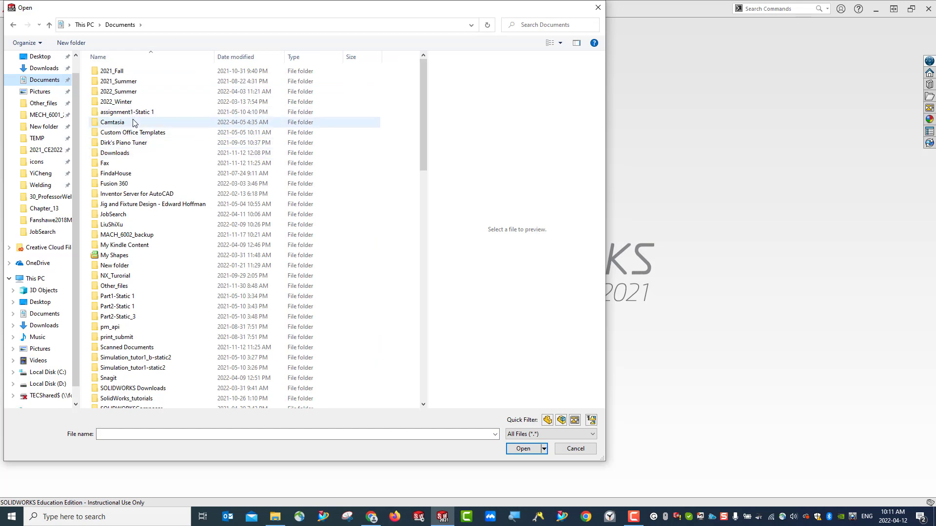
{"action": "double_click", "coordinate": [128, 101]}
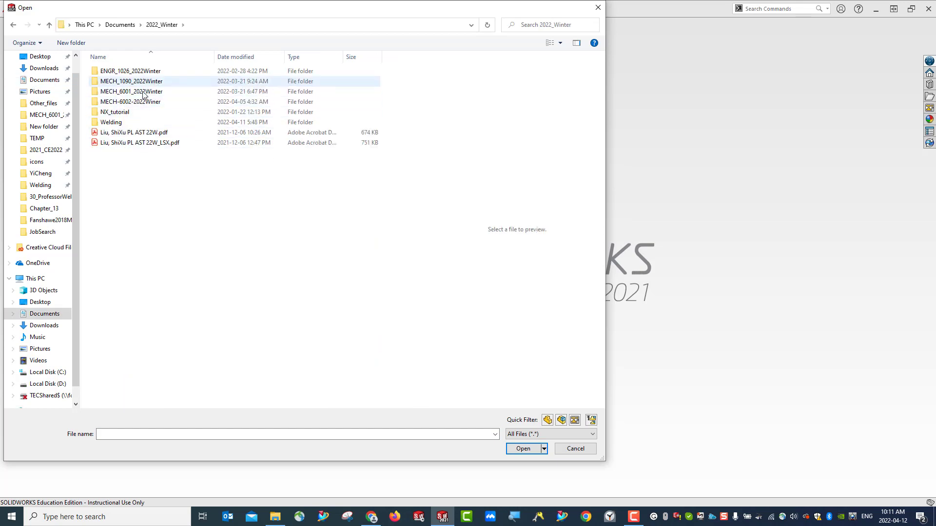
{"action": "double_click", "coordinate": [129, 103]}
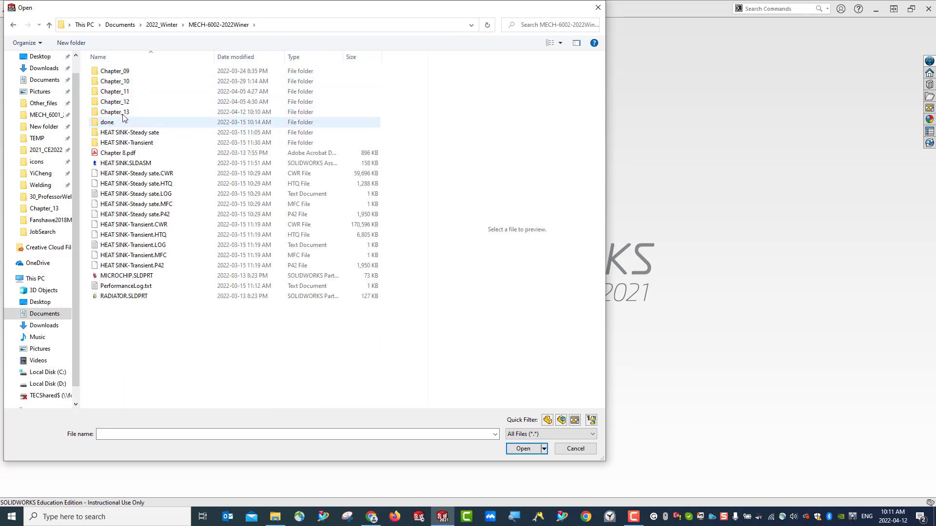
{"action": "left_click", "coordinate": [123, 114]}
{"action": "double_click", "coordinate": [123, 114]}
{"action": "left_click", "coordinate": [121, 92]}
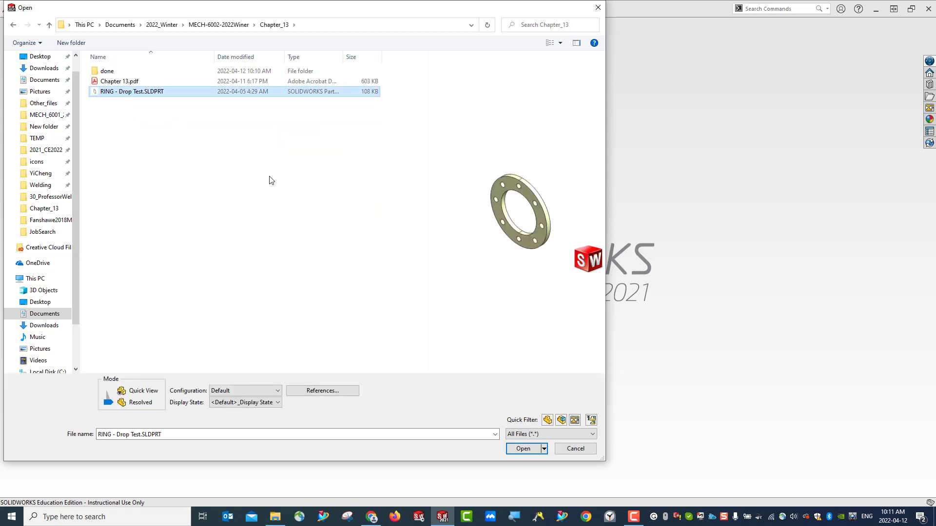
{"action": "left_click", "coordinate": [521, 448]}
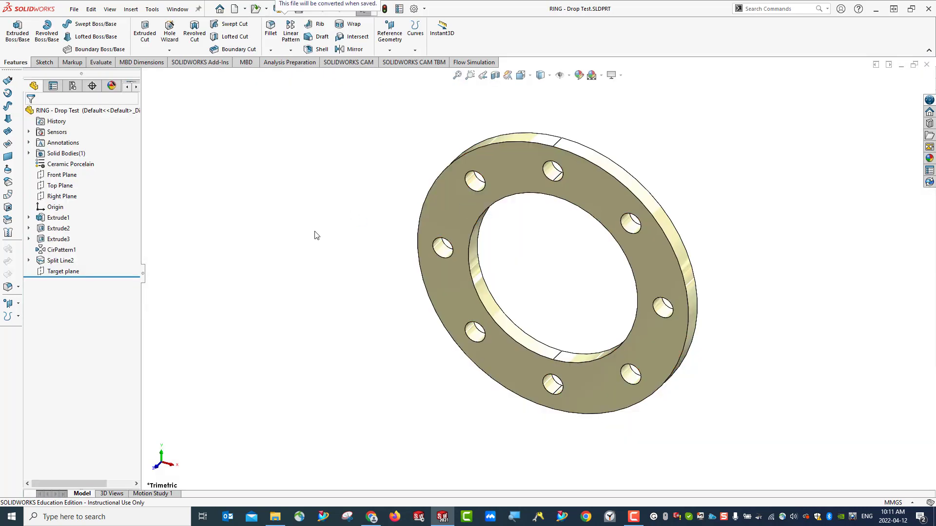
Show the Target plane and the Top Plane of the ring part in an isometric view
{"action": "left_click", "coordinate": [62, 271]}
{"action": "left_click", "coordinate": [287, 256]}
{"action": "right_click", "coordinate": [59, 276]}
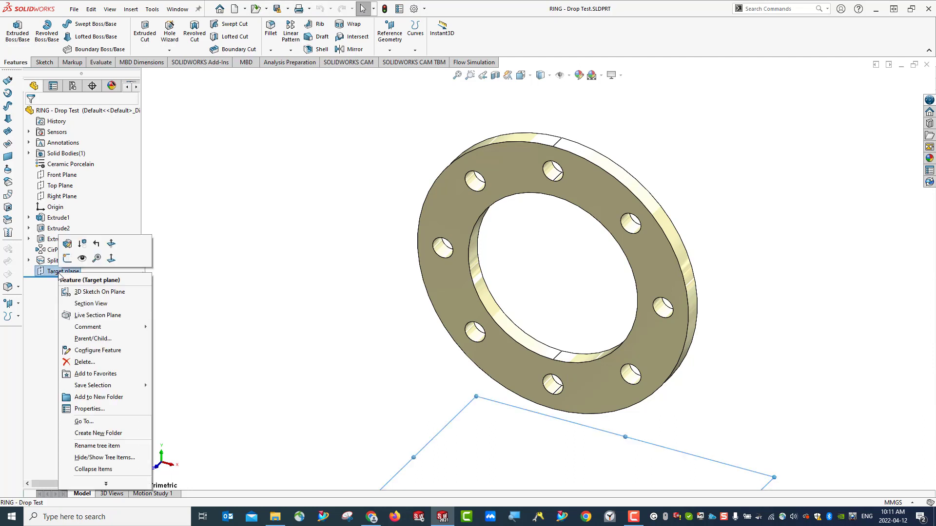
{"action": "left_click", "coordinate": [83, 258]}
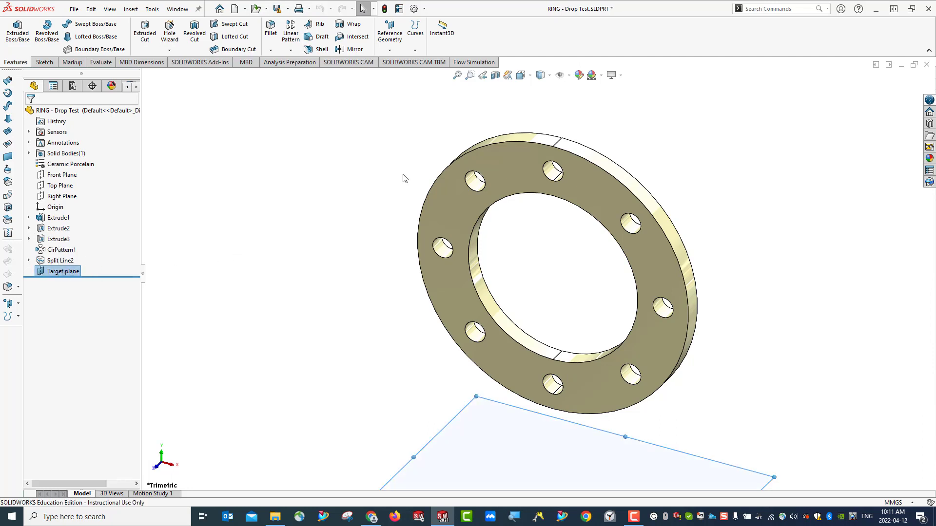
{"action": "right_click", "coordinate": [60, 190]}
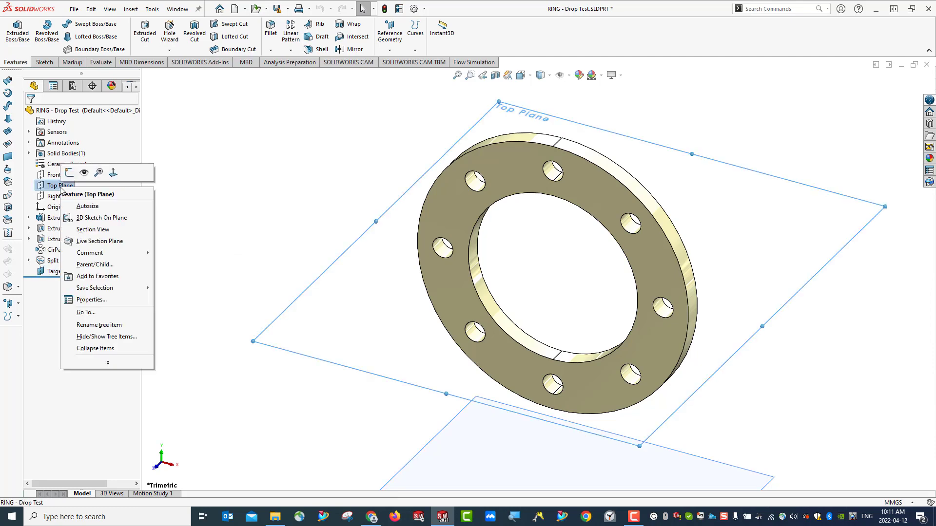
{"action": "left_click", "coordinate": [82, 175]}
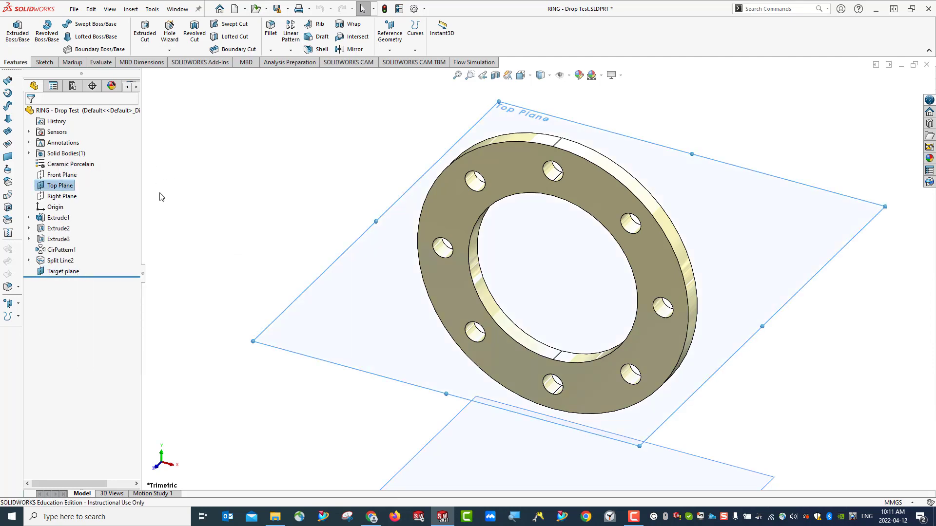
{"action": "left_click", "coordinate": [530, 76]}
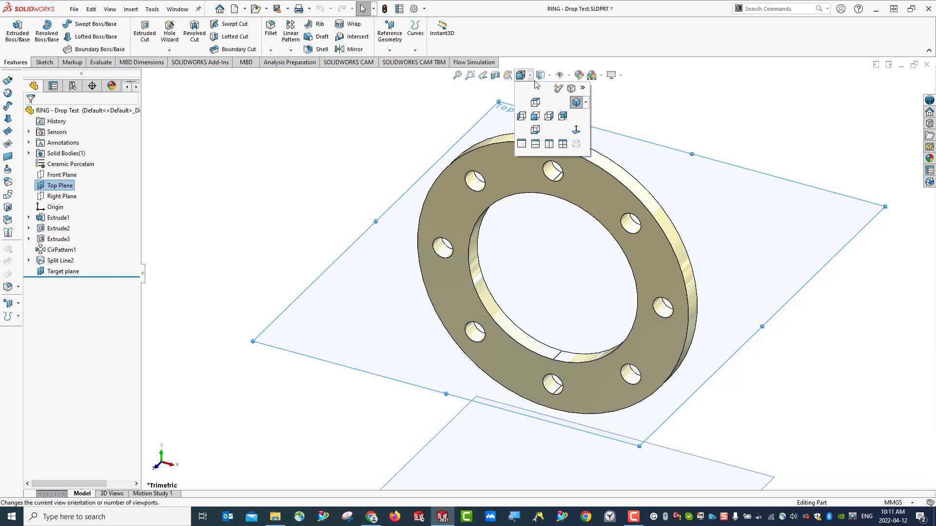
{"action": "left_click", "coordinate": [579, 105]}
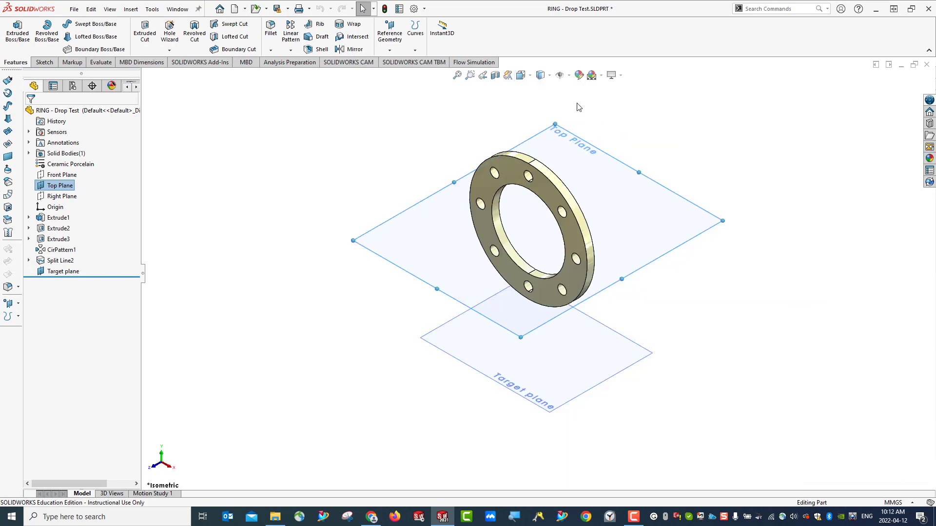
{"action": "left_click", "coordinate": [758, 356]}
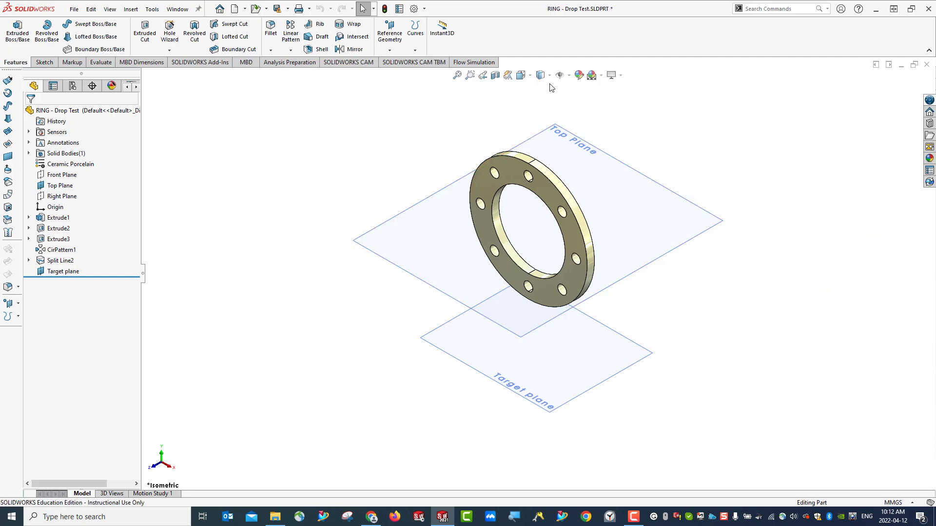
Measure the distance between the Top Plane and the Target plane
{"action": "left_click", "coordinate": [530, 77]}
{"action": "left_click", "coordinate": [537, 120]}
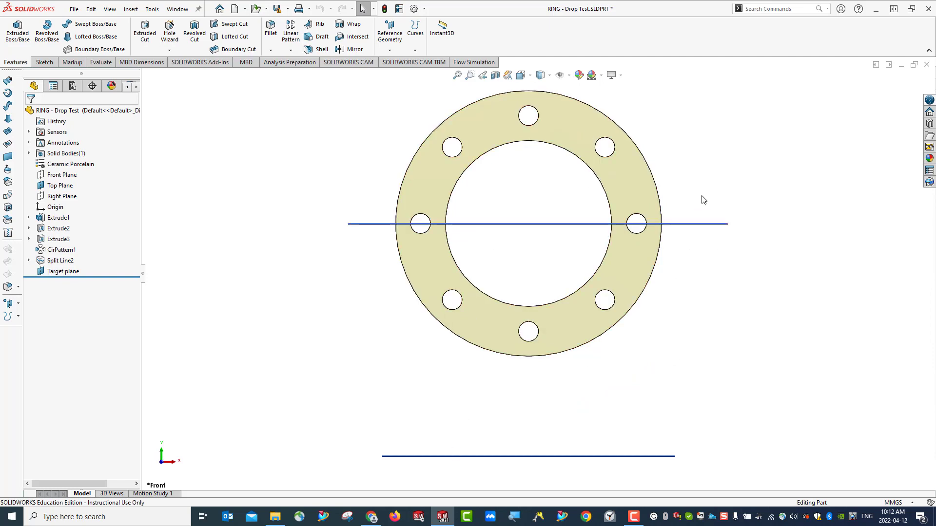
{"action": "key", "text": "ctrl+7"}
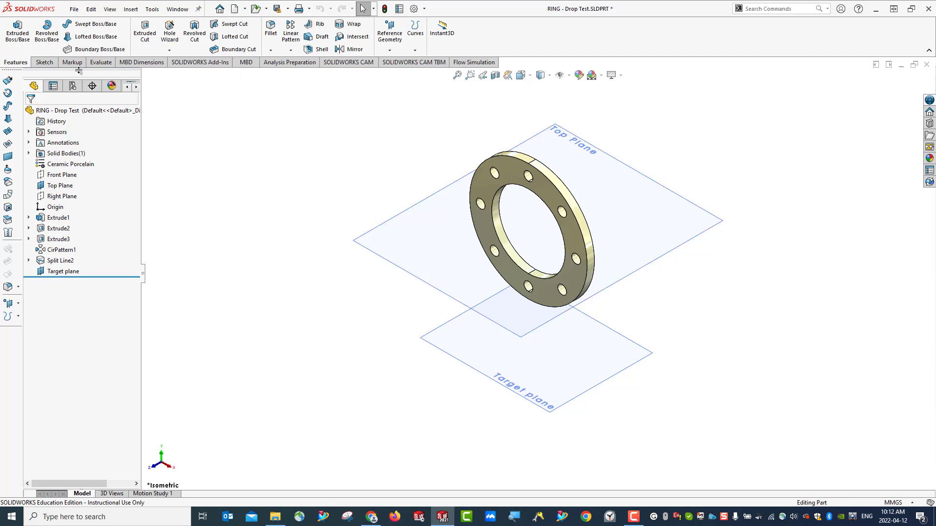
{"action": "left_click", "coordinate": [98, 63]}
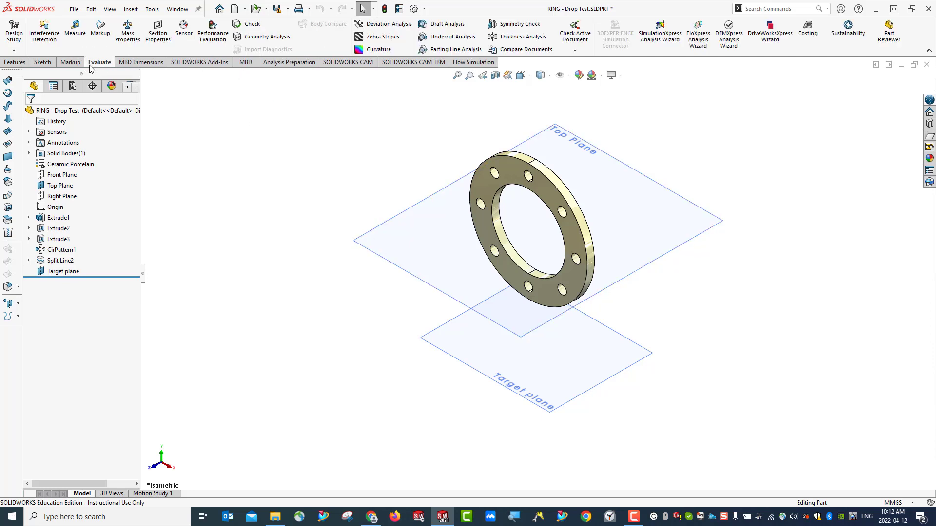
{"action": "left_click", "coordinate": [74, 36]}
{"action": "left_click", "coordinate": [407, 234]}
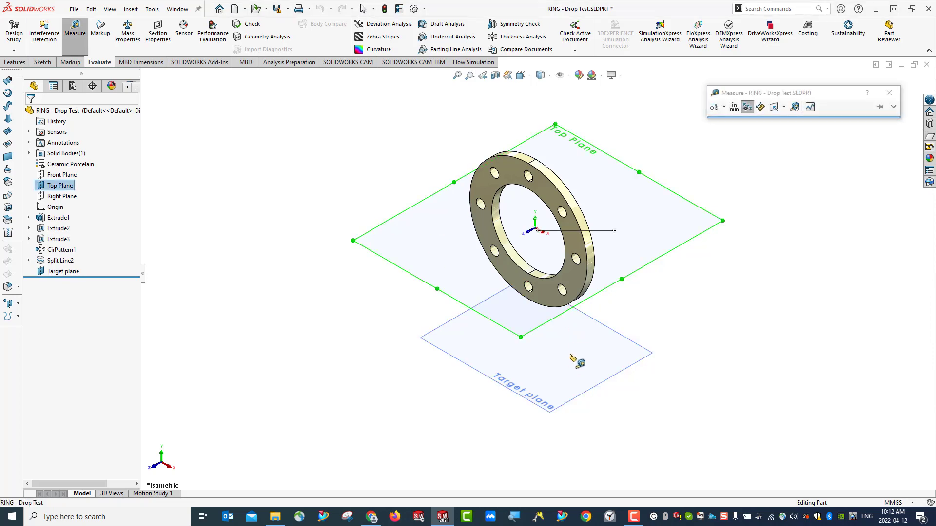
{"action": "left_click", "coordinate": [571, 357]}
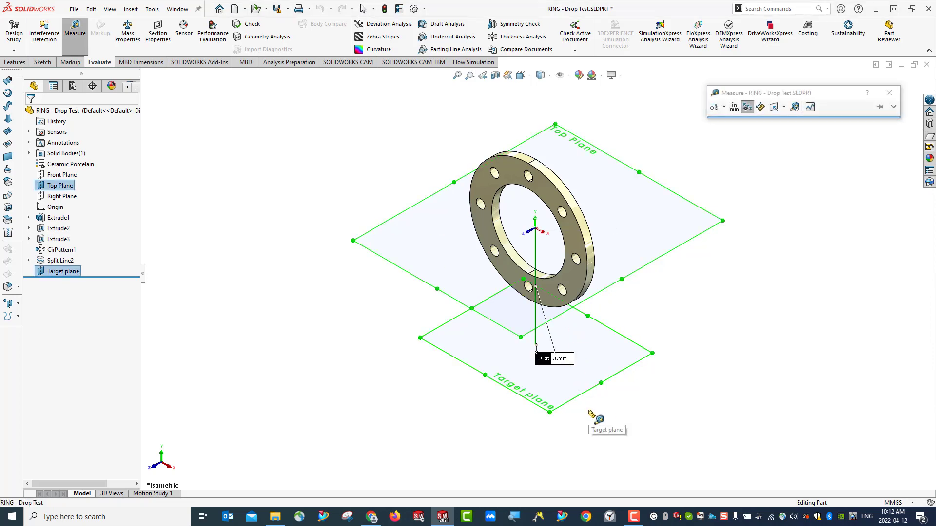
{"action": "middle_click_drag", "start_coordinate": [591, 415], "coordinate": [605, 376]}
{"action": "key", "text": "Escape"}
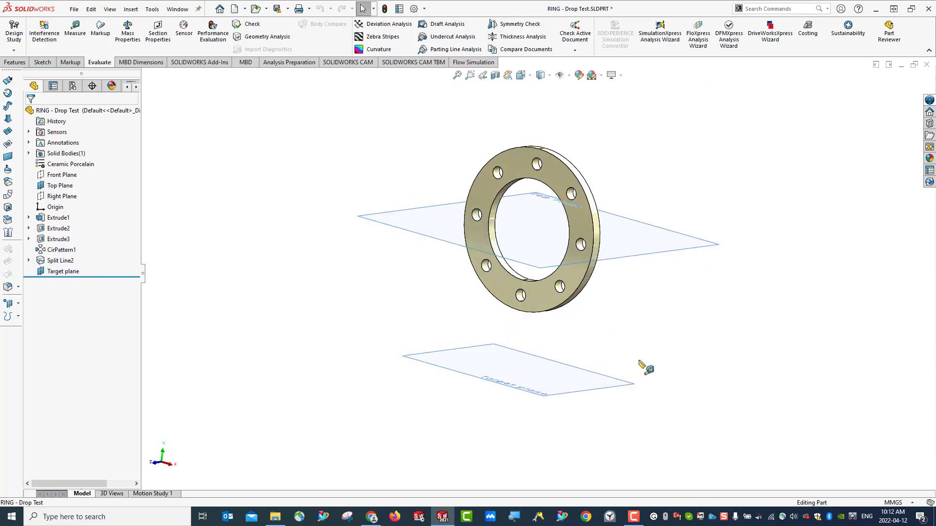
{"action": "key", "text": "ctrl+7"}
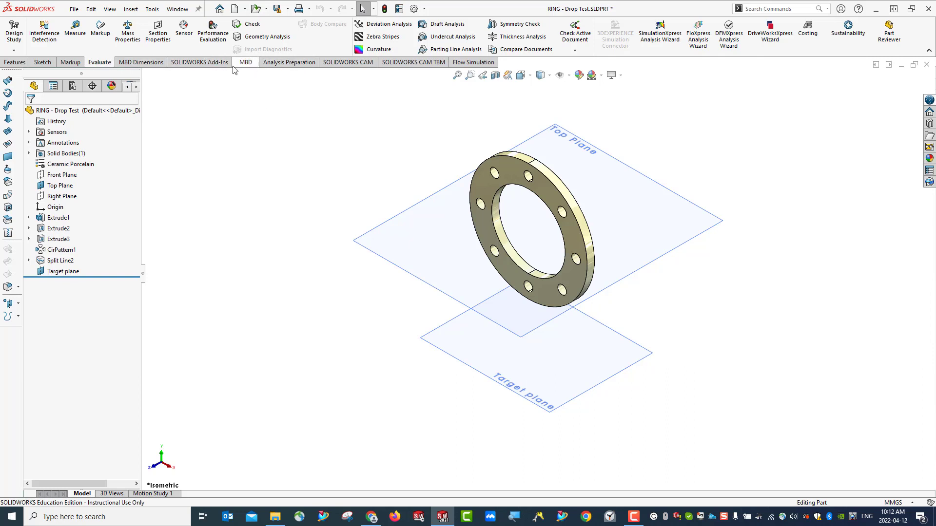
Load the SOLIDWORKS Simulation add-in and bring up its commands
{"action": "left_click", "coordinate": [205, 63]}
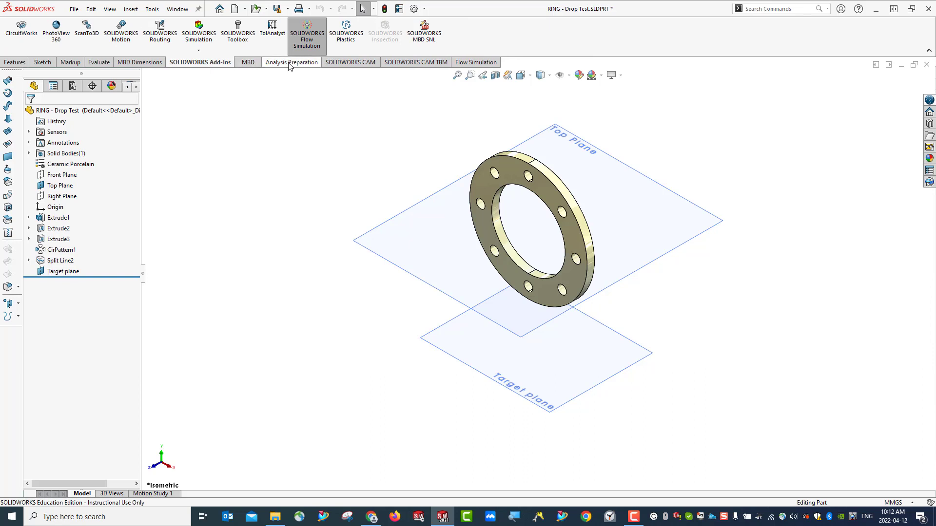
{"action": "left_click", "coordinate": [200, 38]}
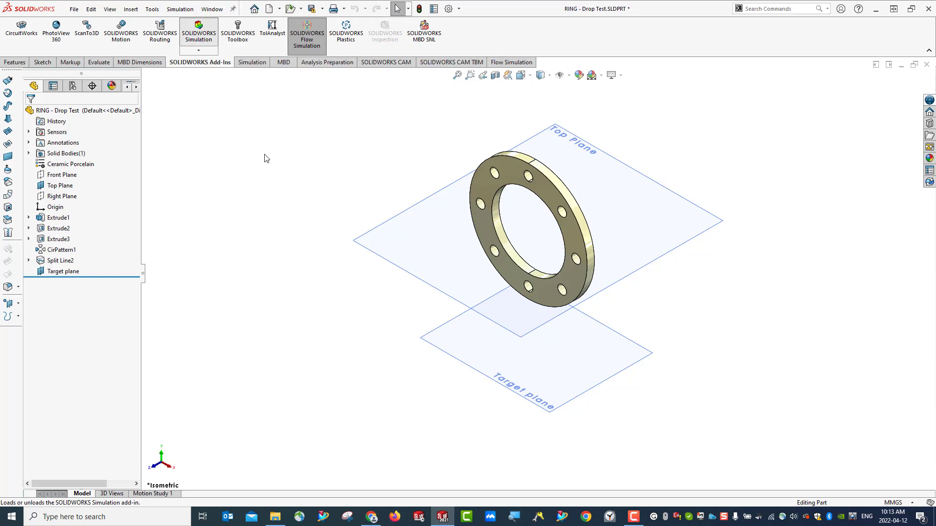
{"action": "left_click", "coordinate": [252, 63]}
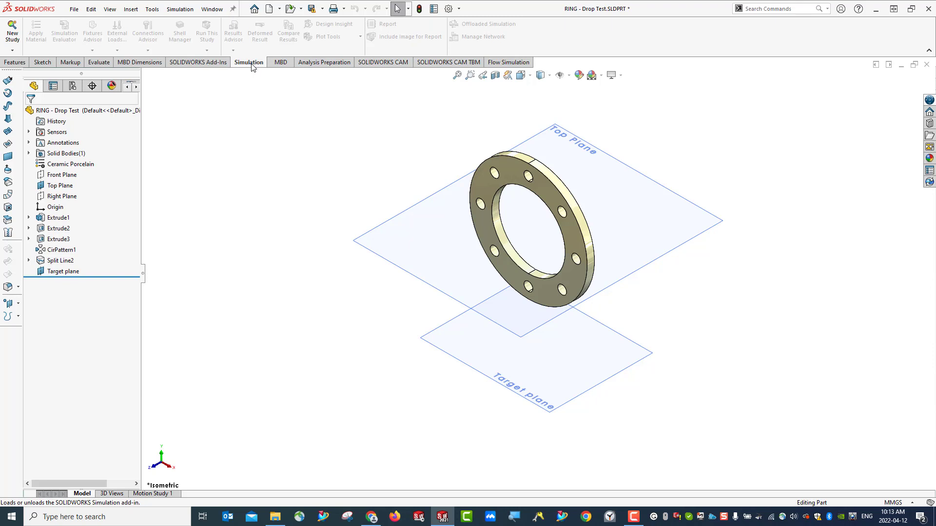
Create a new simulation study of type Drop Test, keeping its default name
{"action": "left_click", "coordinate": [12, 52]}
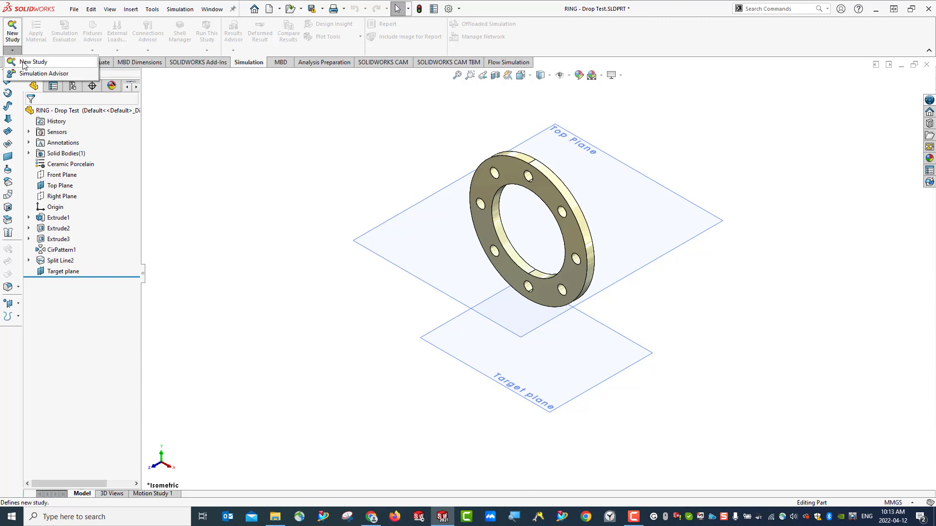
{"action": "left_click", "coordinate": [23, 62]}
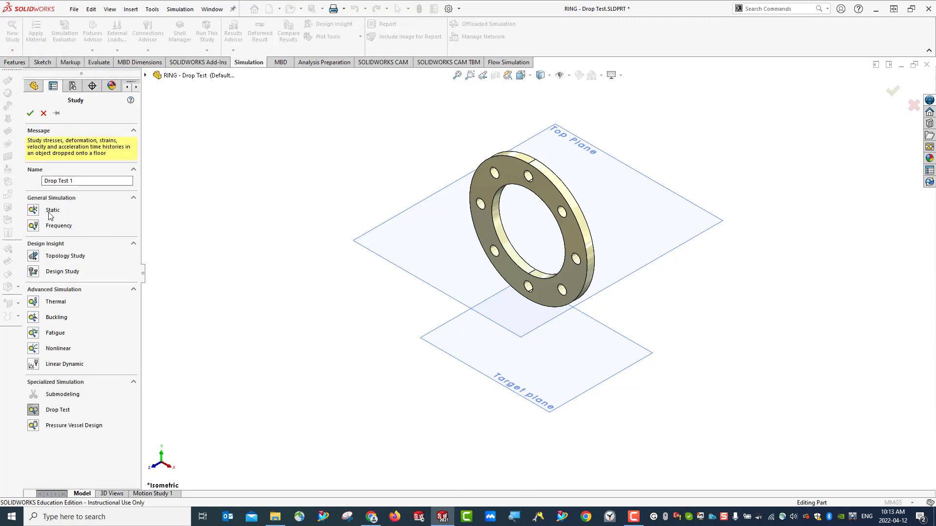
{"action": "left_click", "coordinate": [33, 211]}
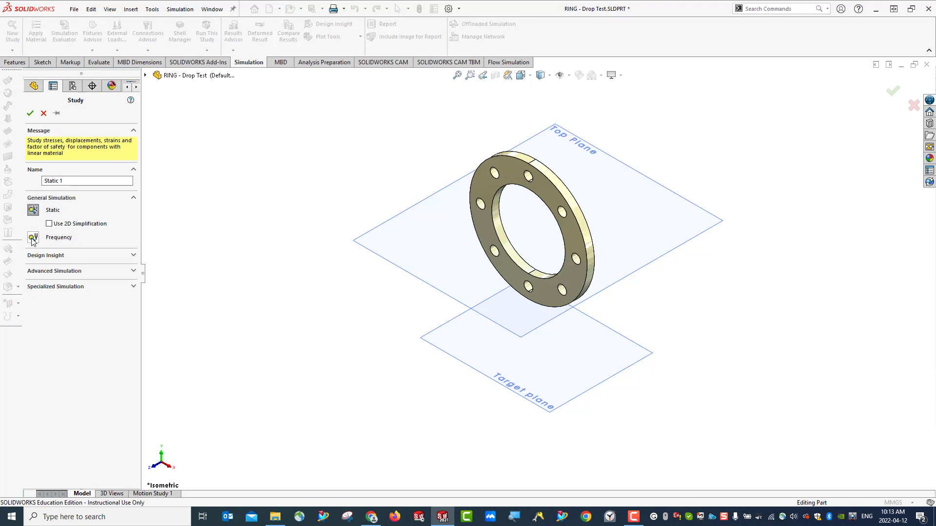
{"action": "left_click", "coordinate": [49, 260]}
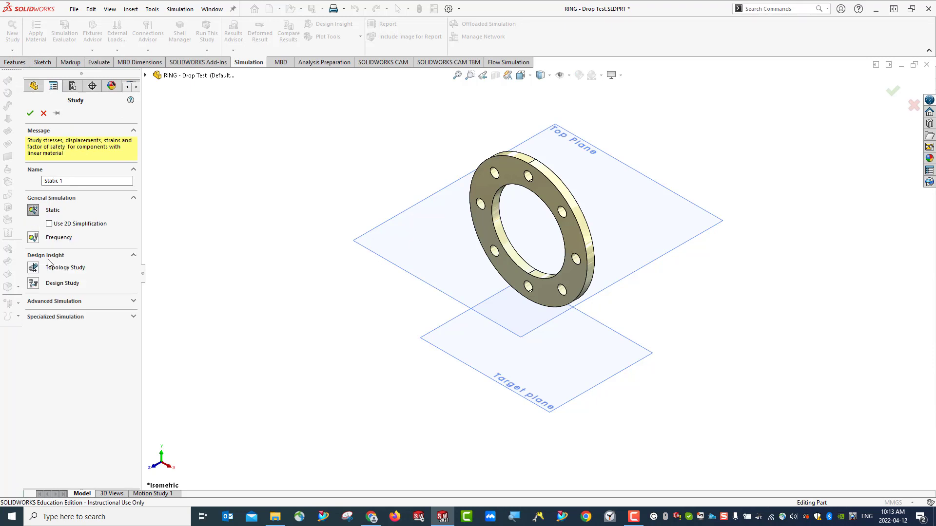
{"action": "left_click", "coordinate": [54, 303]}
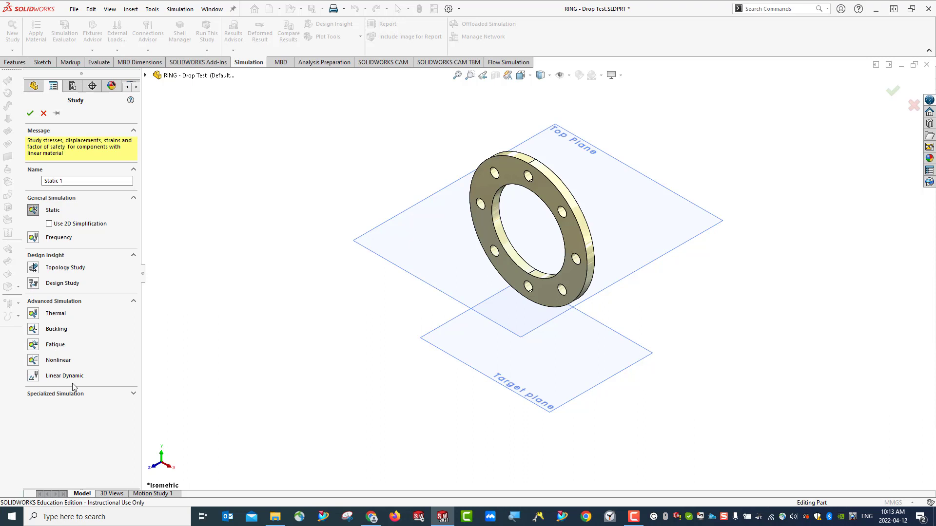
{"action": "left_click", "coordinate": [68, 399]}
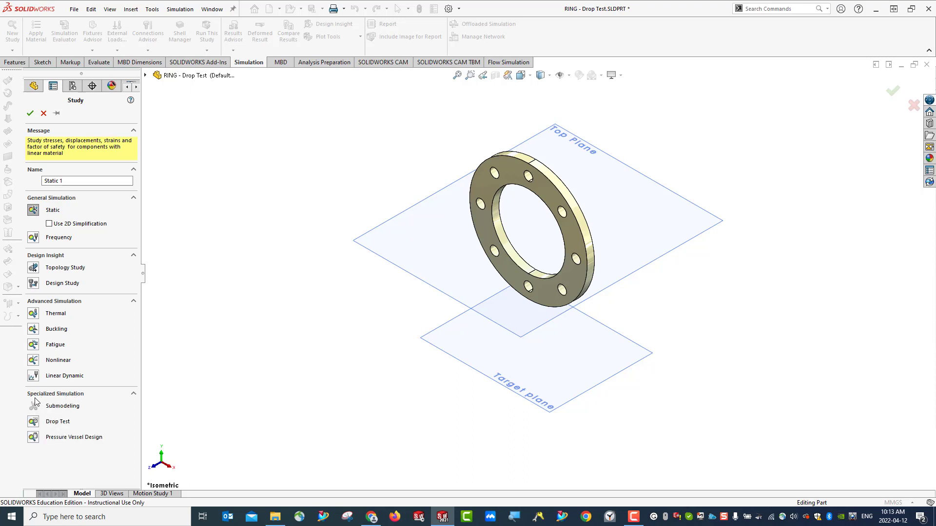
{"action": "left_click", "coordinate": [33, 423]}
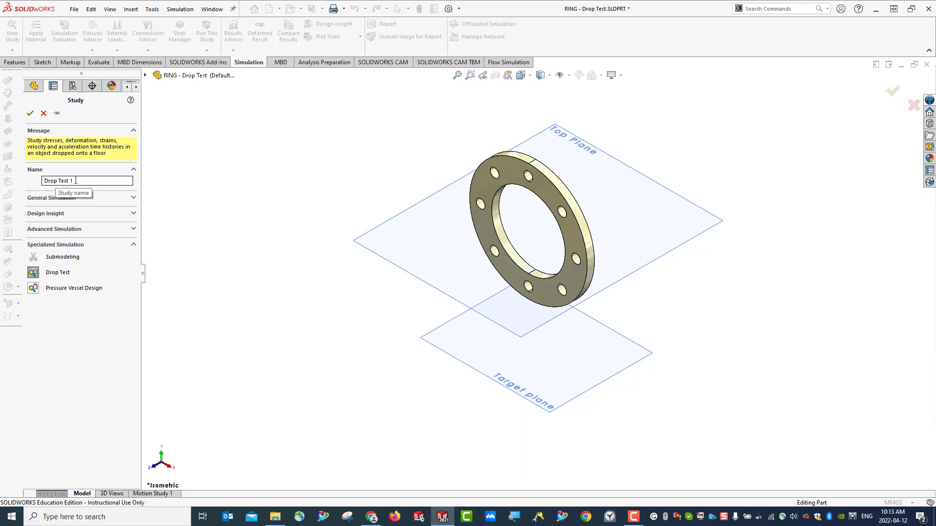
{"action": "left_click", "coordinate": [31, 113]}
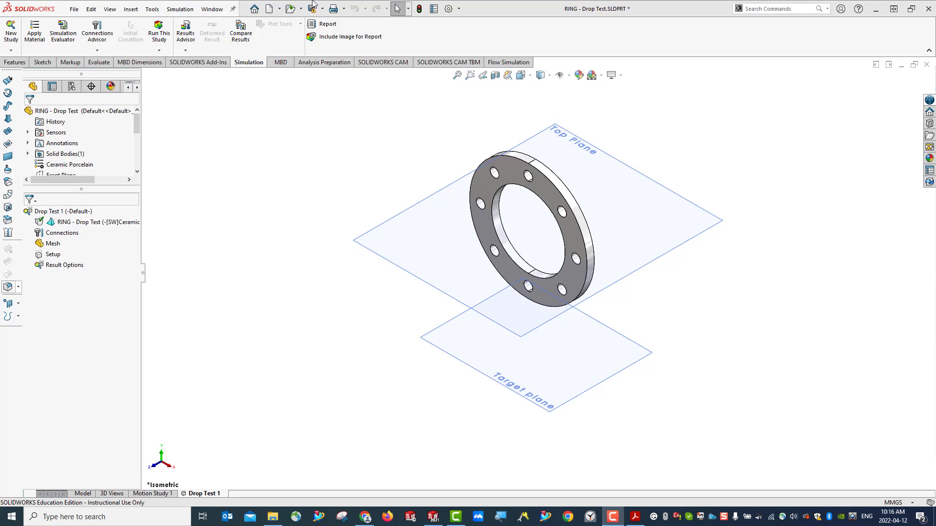
Accept the drop test study's properties with results saved to the SOLIDWORKS document folder and Large displacement enabled
{"action": "right_click", "coordinate": [46, 212]}
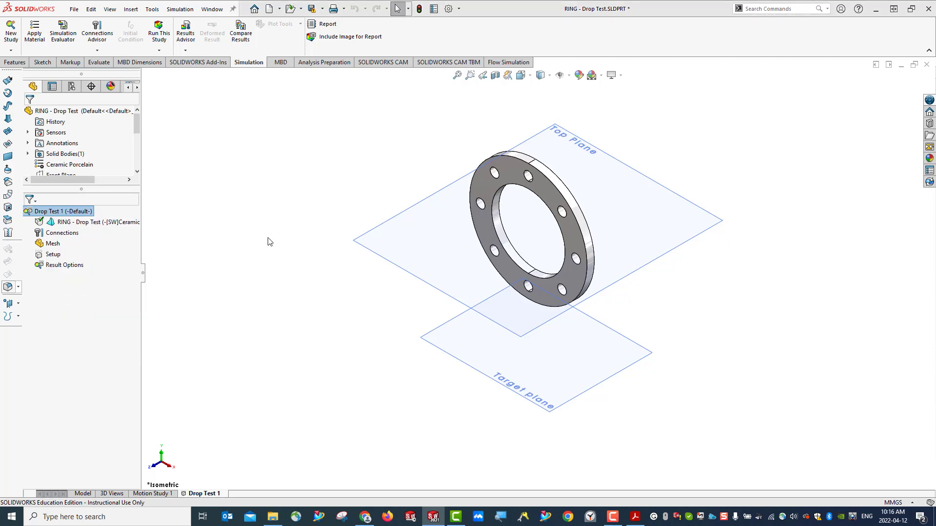
{"action": "left_click_drag", "start_coordinate": [334, 104], "coordinate": [315, 100]}
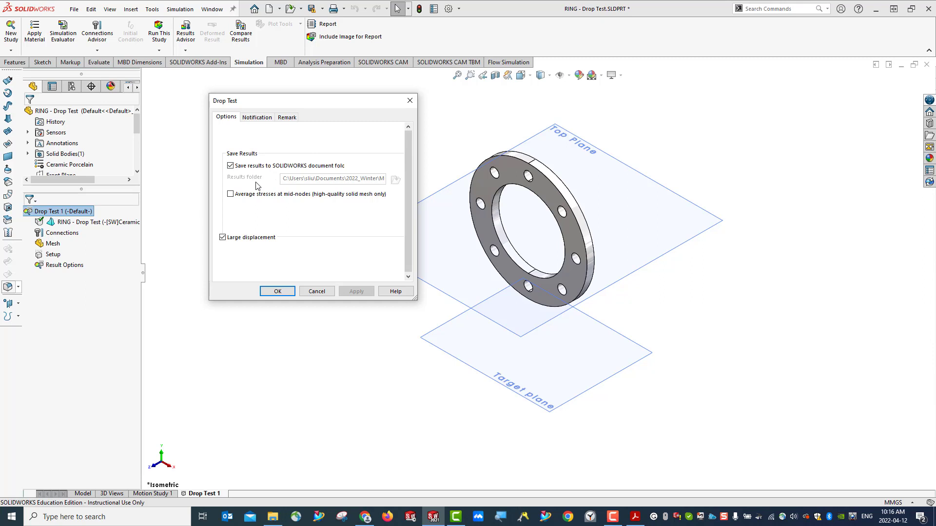
{"action": "left_click", "coordinate": [222, 237]}
{"action": "left_click", "coordinate": [222, 237]}
{"action": "left_click", "coordinate": [278, 293]}
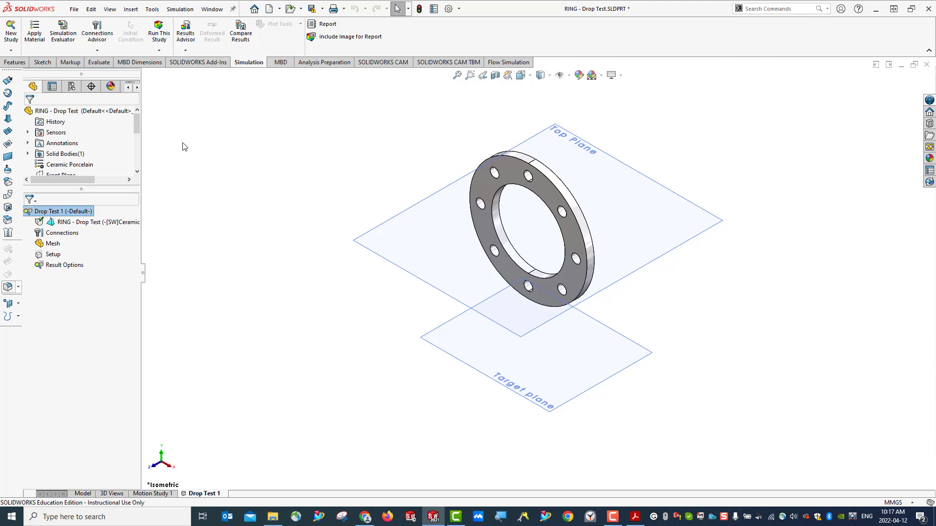
Define the drop test setup with a drop height of 500 mm measured from the centroid
{"action": "left_click", "coordinate": [54, 255]}
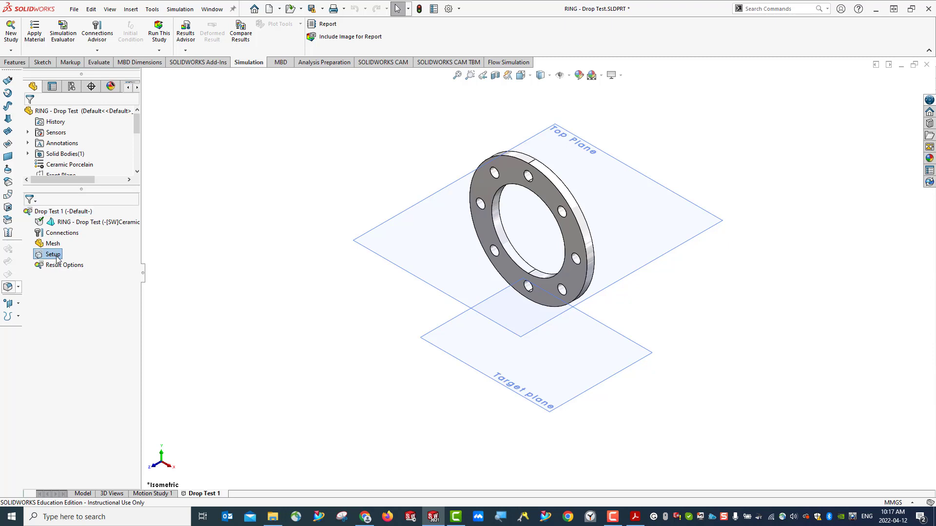
{"action": "right_click", "coordinate": [57, 259]}
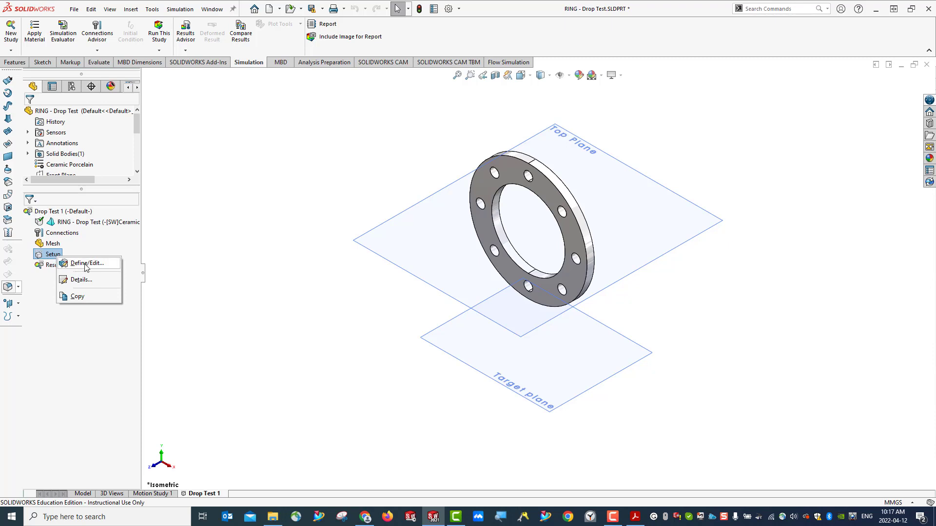
{"action": "left_click", "coordinate": [85, 265]}
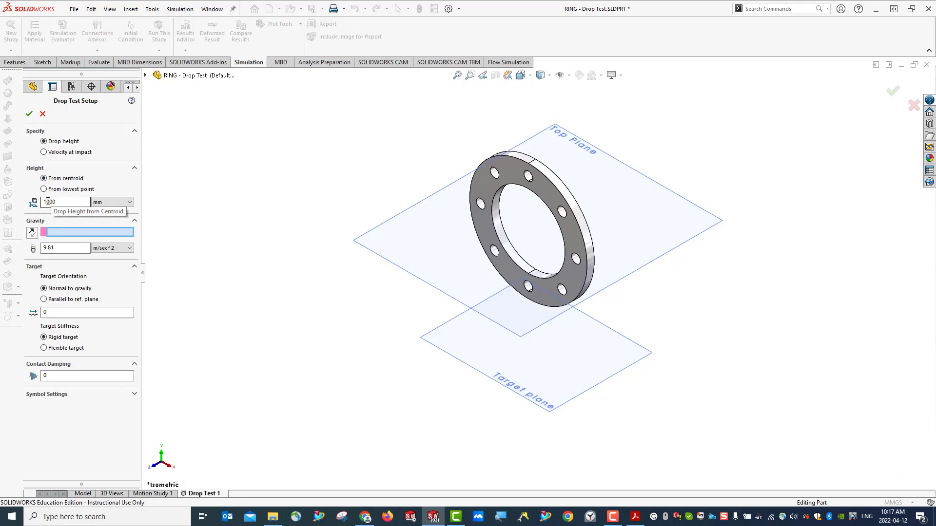
{"action": "left_click_drag", "start_coordinate": [49, 201], "coordinate": [44, 202]}
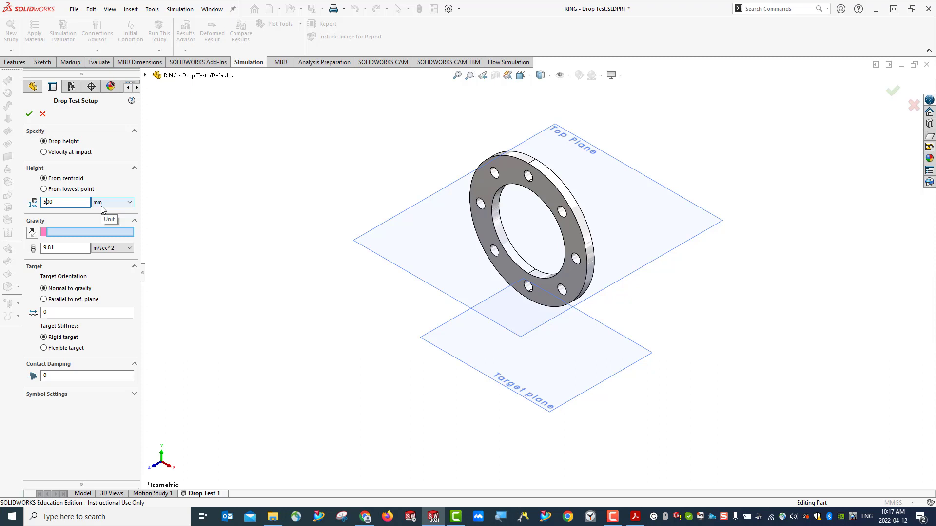
Set the Top Plane as the gravity reference at 9.81 m/sec^2, accept the drop test setup and save the part in the current version
{"action": "left_click", "coordinate": [54, 235]}
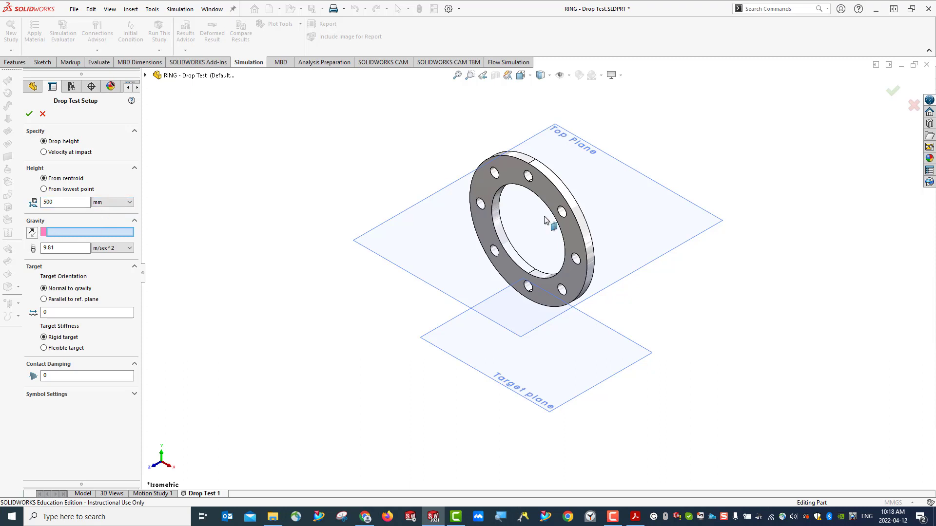
{"action": "left_click", "coordinate": [385, 238]}
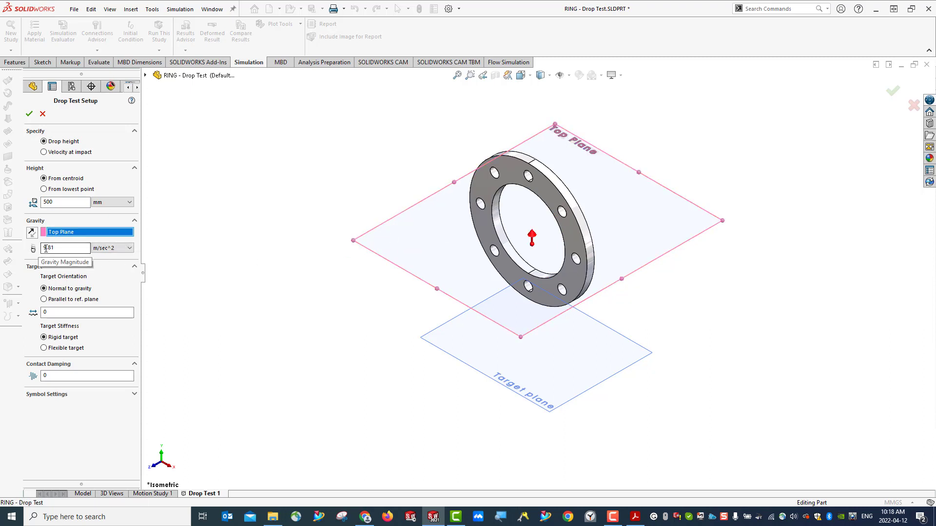
{"action": "left_click", "coordinate": [84, 251]}
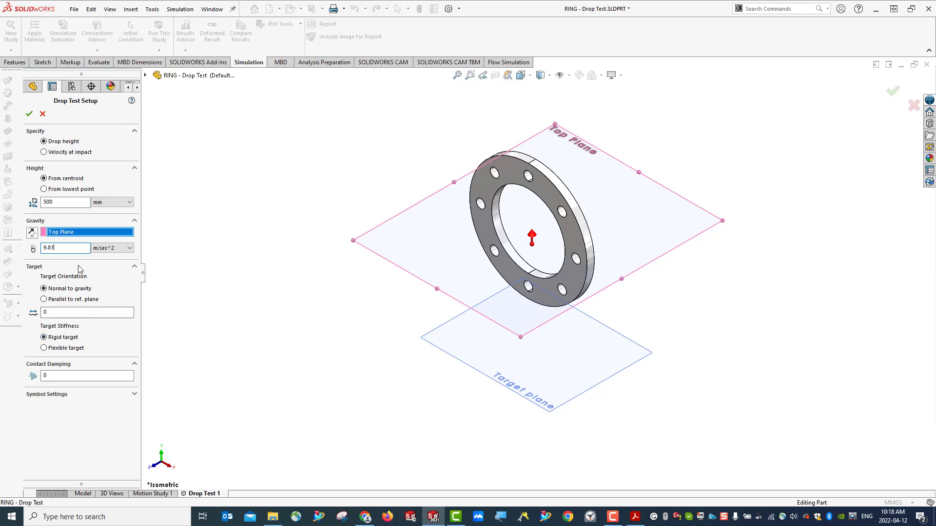
{"action": "left_click", "coordinate": [29, 115]}
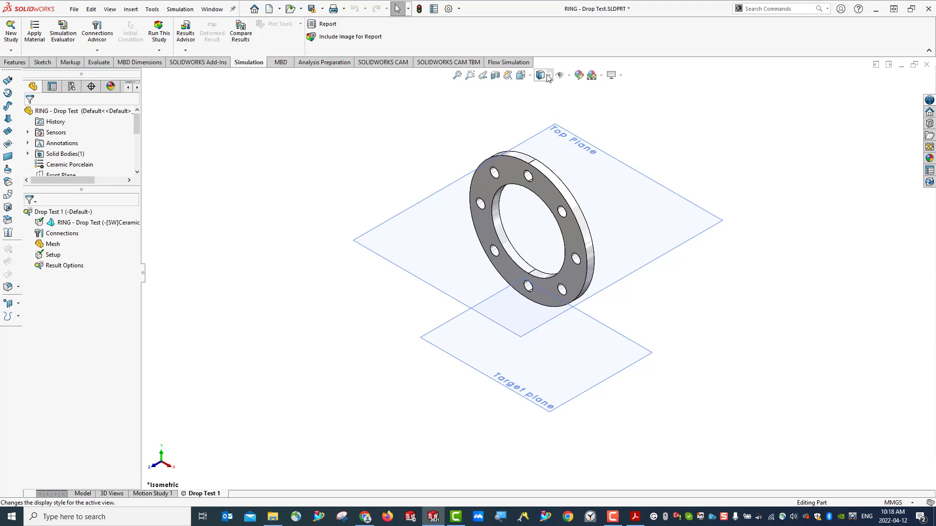
{"action": "left_click", "coordinate": [313, 9]}
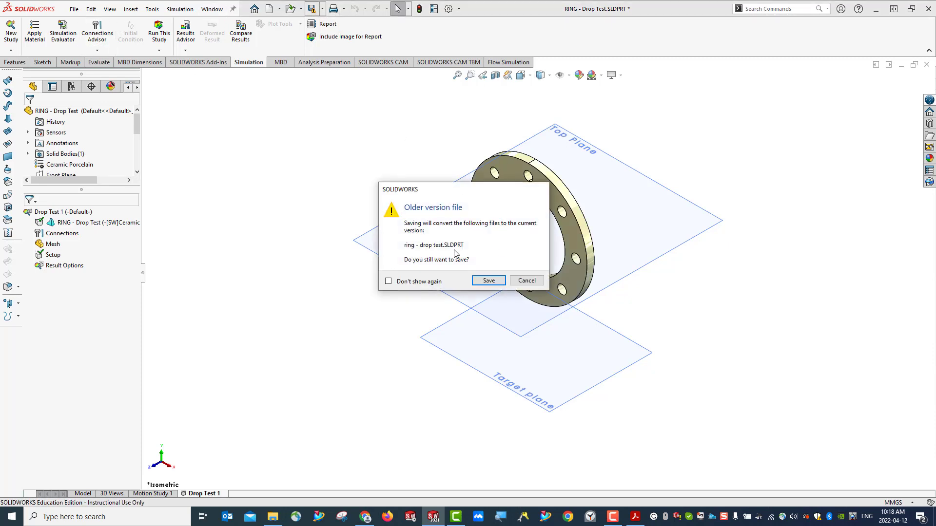
{"action": "left_click", "coordinate": [488, 281]}
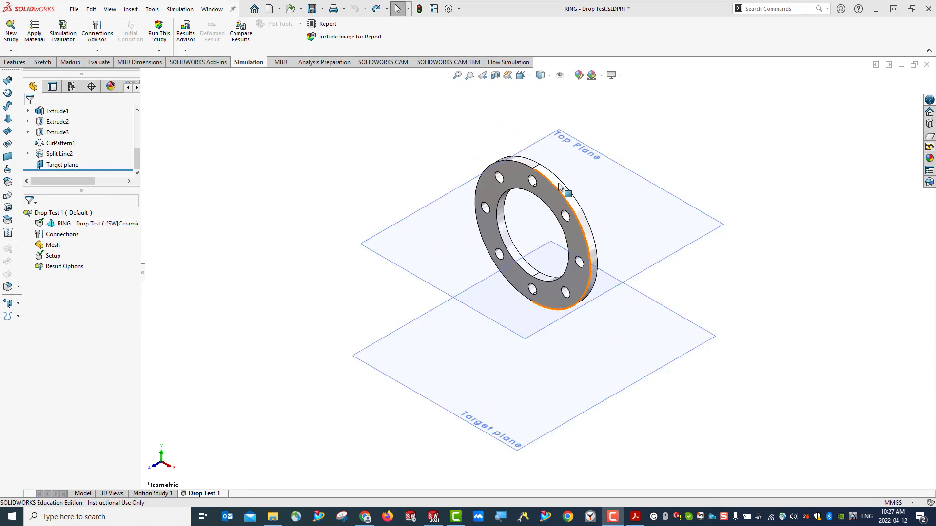
Set the Target plane's offset from the Top Plane to 500 mm and save the part
{"action": "right_click", "coordinate": [71, 168]}
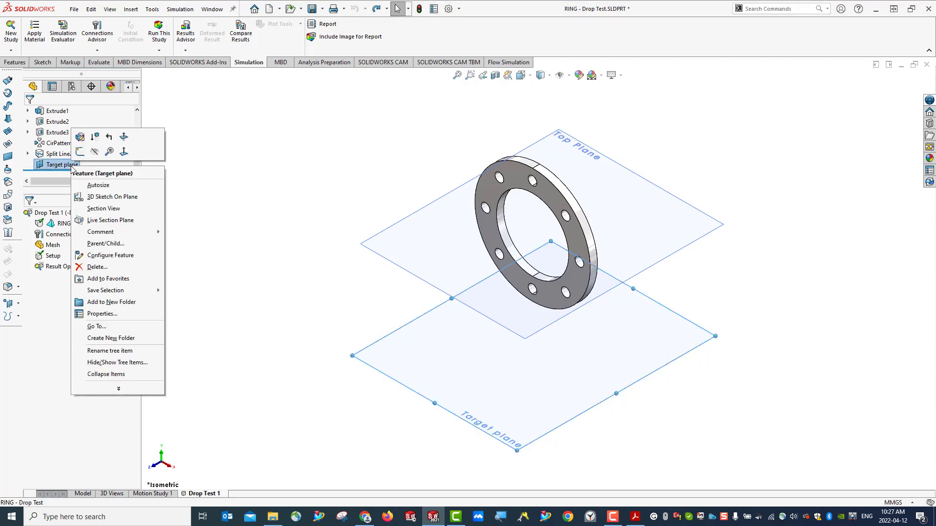
{"action": "left_click", "coordinate": [92, 139]}
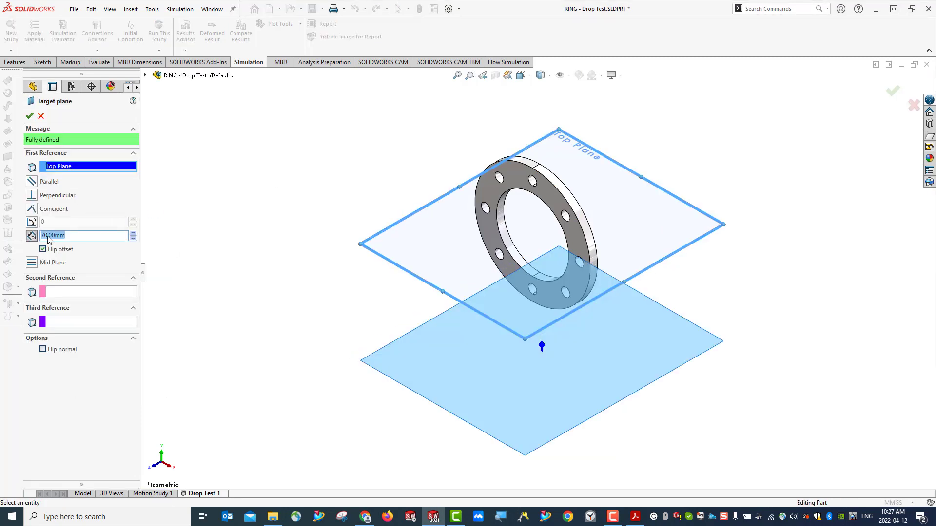
{"action": "left_click", "coordinate": [43, 235]}
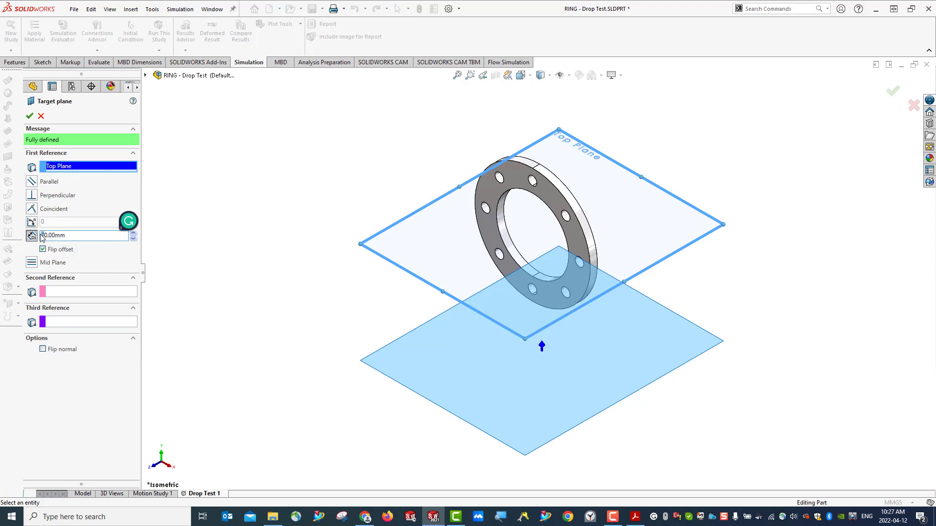
{"action": "type", "text": "50"}
{"action": "left_click", "coordinate": [29, 115]}
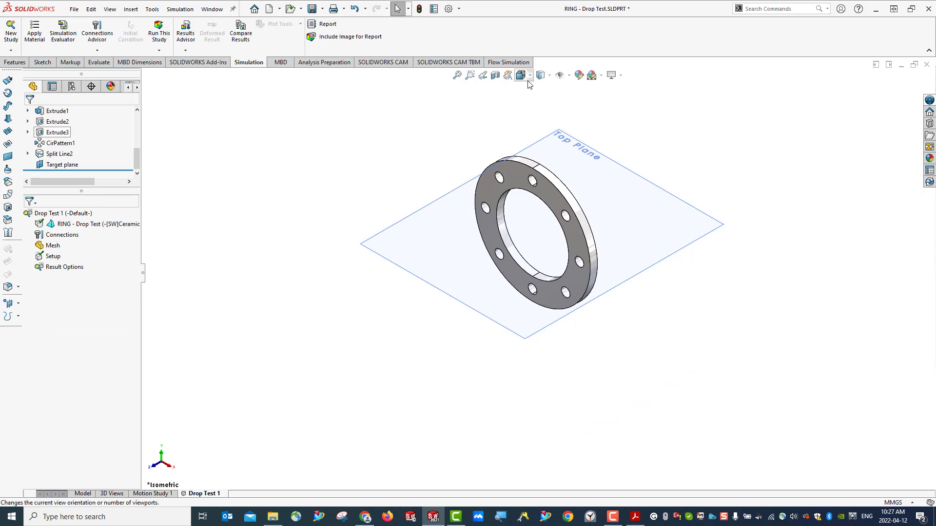
{"action": "key", "text": "f"}
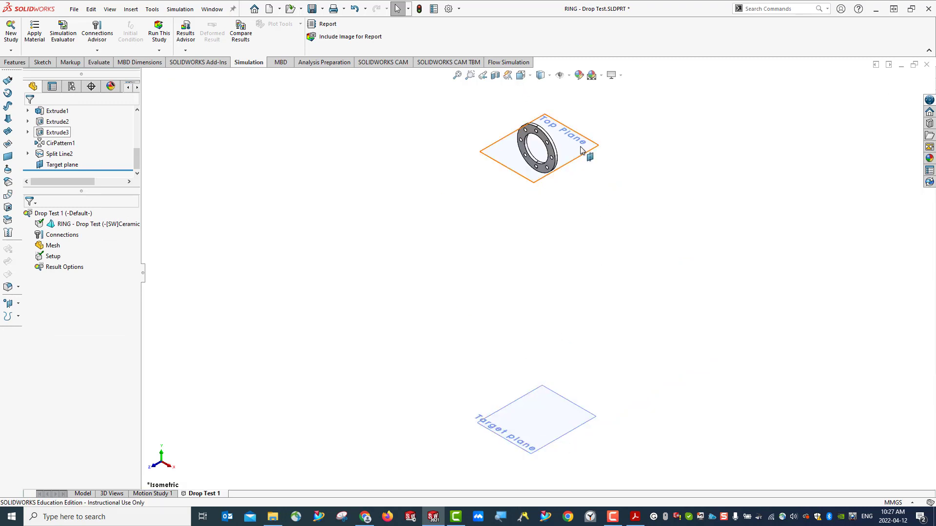
{"action": "left_click", "coordinate": [312, 10]}
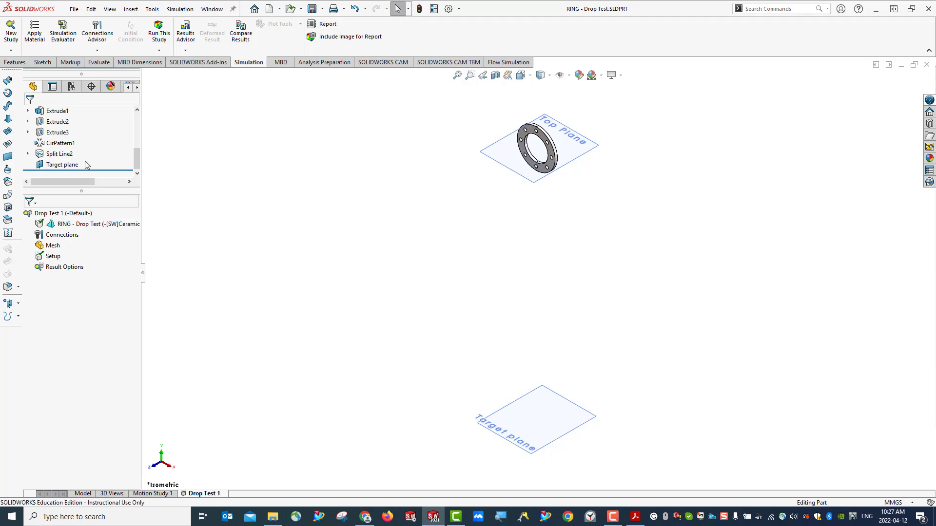
Review the drop test setup's height, gravity and target settings against the Target plane
{"action": "right_click", "coordinate": [52, 256]}
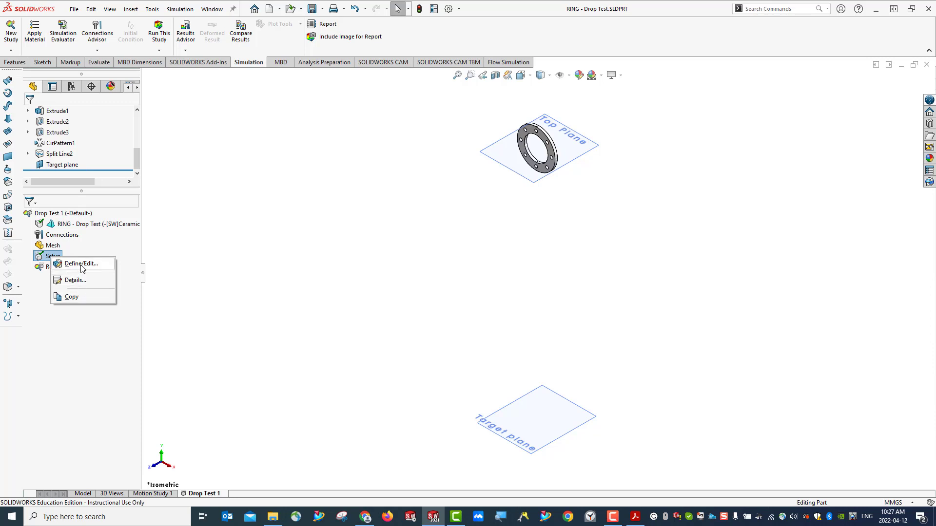
{"action": "left_click", "coordinate": [80, 265]}
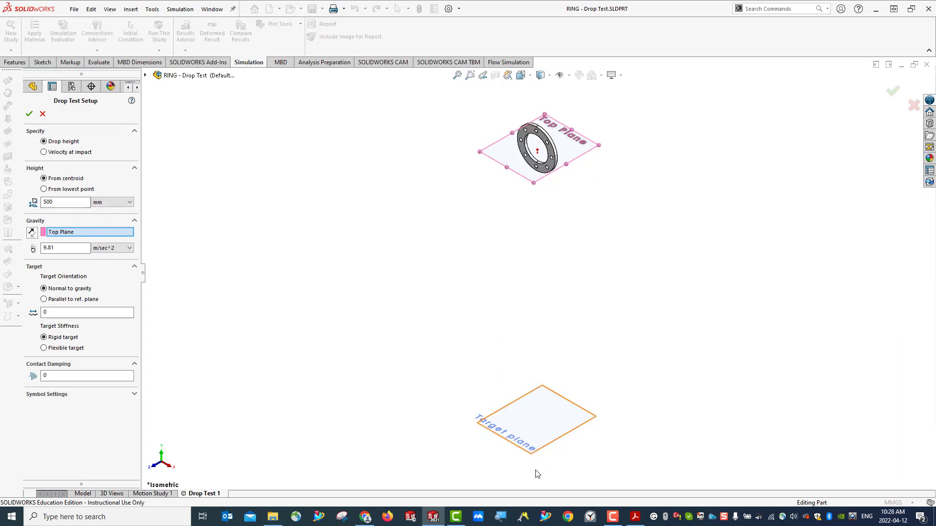
{"action": "left_click", "coordinate": [43, 114]}
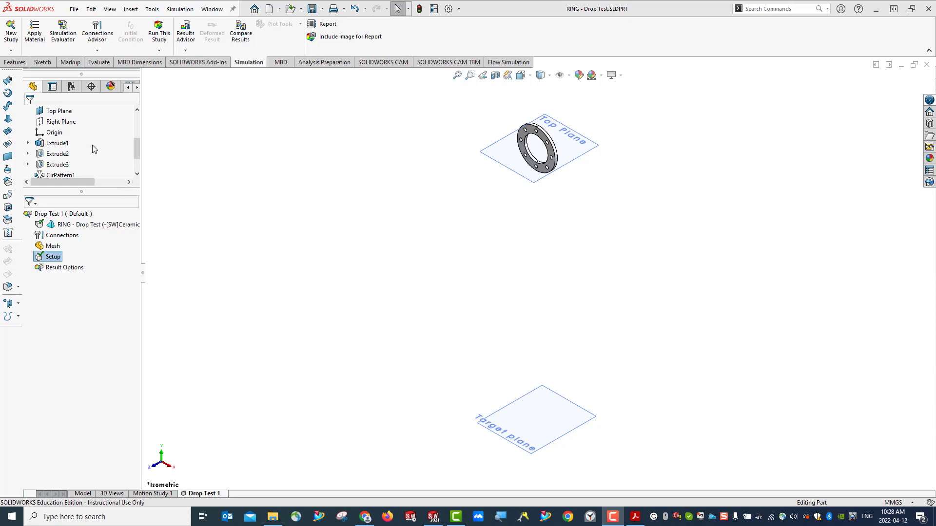
Add a new sensor of type Simulation Data with Workflow Sensitive as its data quantity
{"action": "left_click_drag", "start_coordinate": [99, 193], "coordinate": [97, 290]}
{"action": "scroll", "coordinate": [109, 215], "scroll_direction": "up", "scroll_amount": 1}
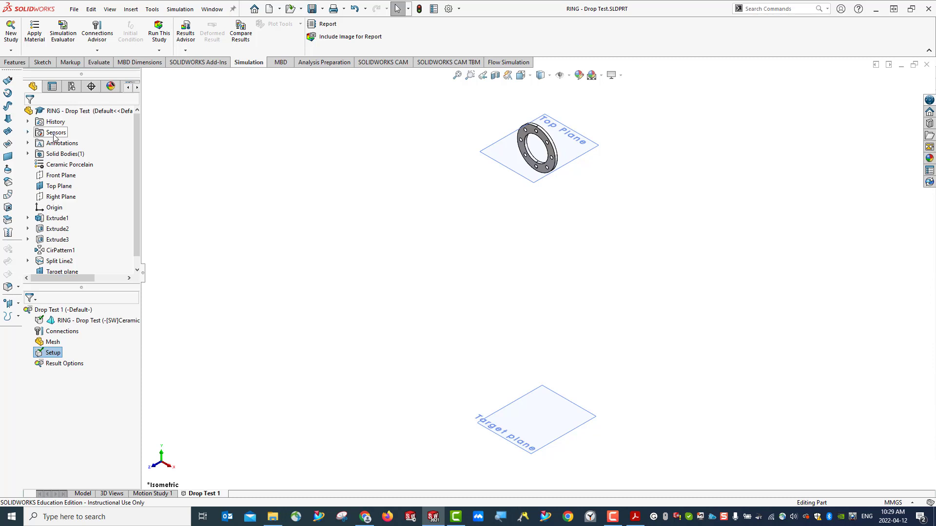
{"action": "left_click", "coordinate": [28, 132]}
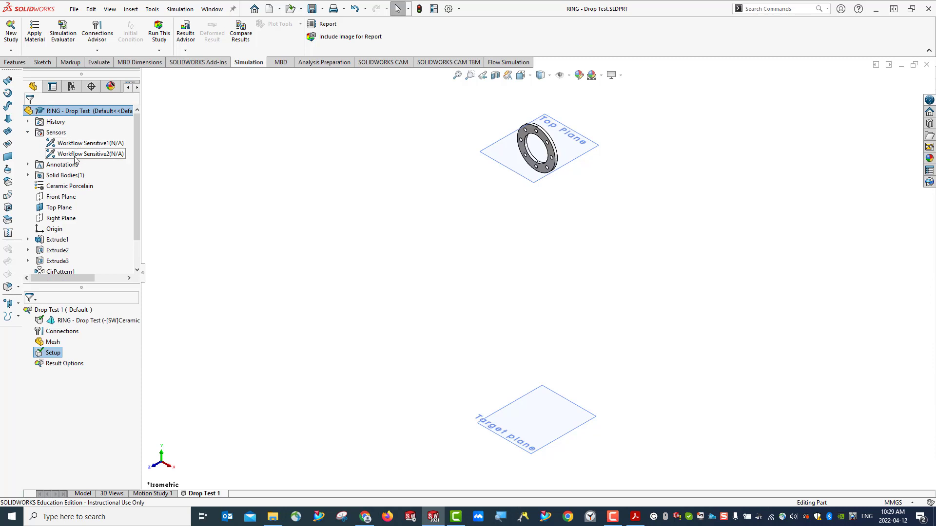
{"action": "right_click", "coordinate": [54, 136]}
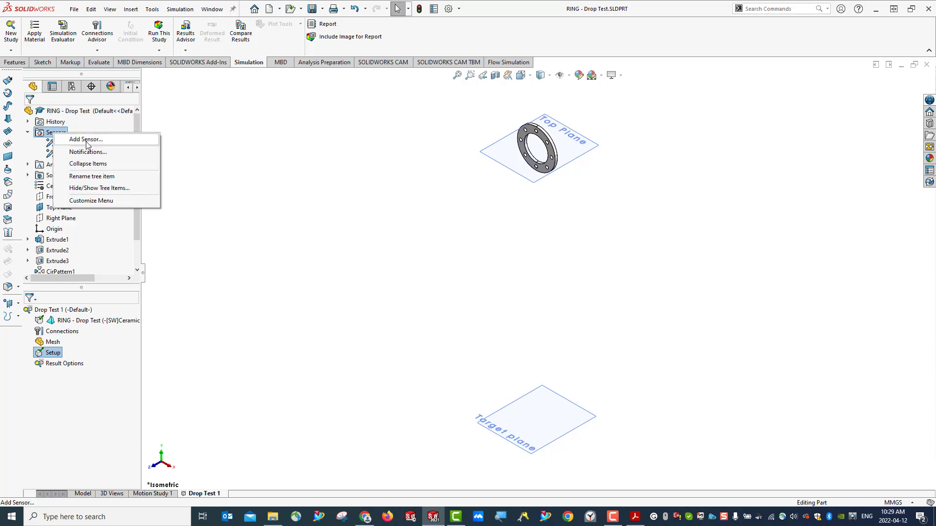
{"action": "left_click", "coordinate": [102, 143]}
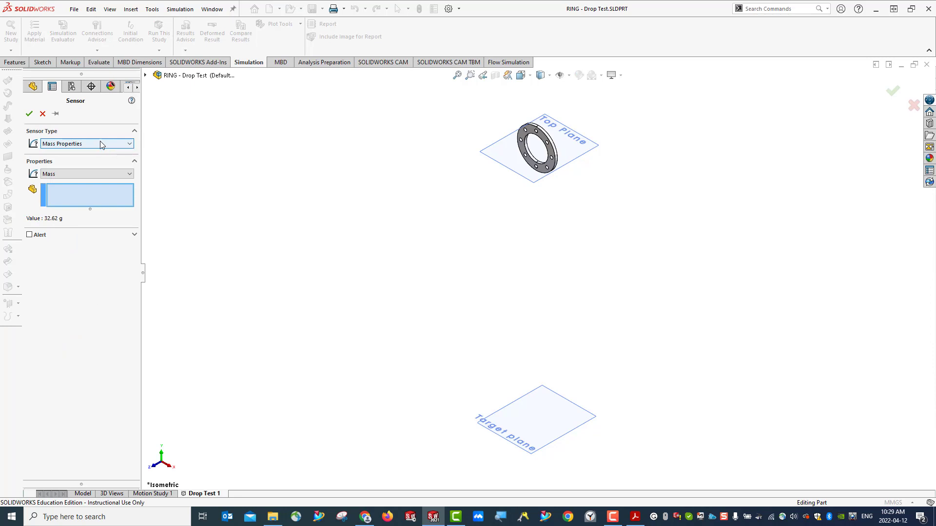
{"action": "left_click", "coordinate": [93, 145]}
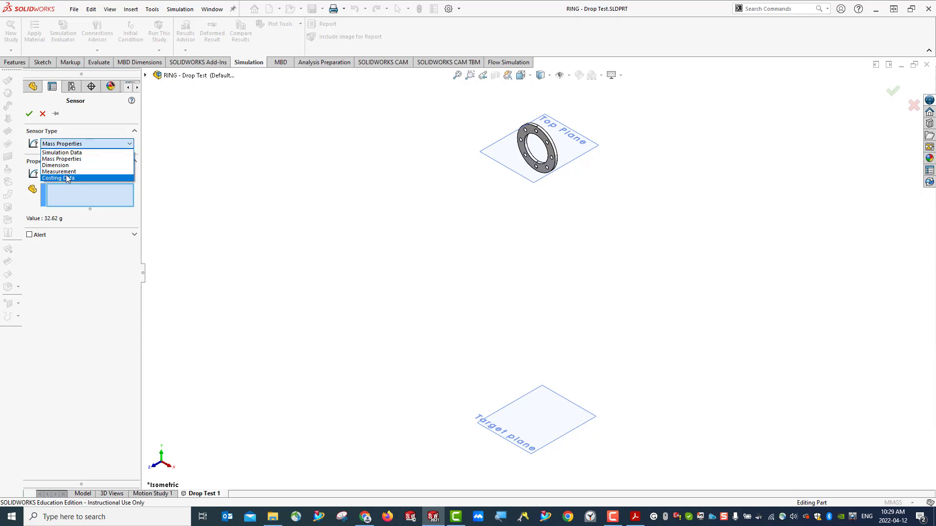
{"action": "left_click", "coordinate": [85, 153]}
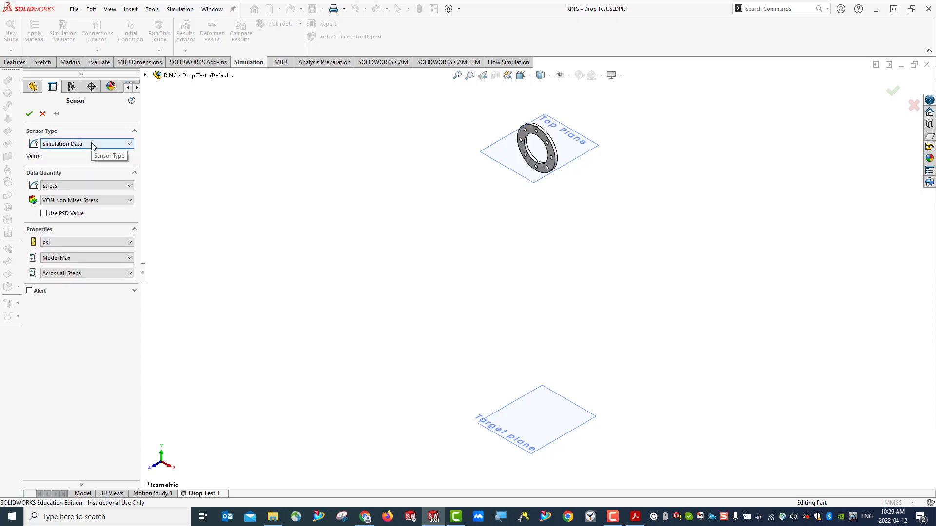
{"action": "left_click", "coordinate": [72, 186]}
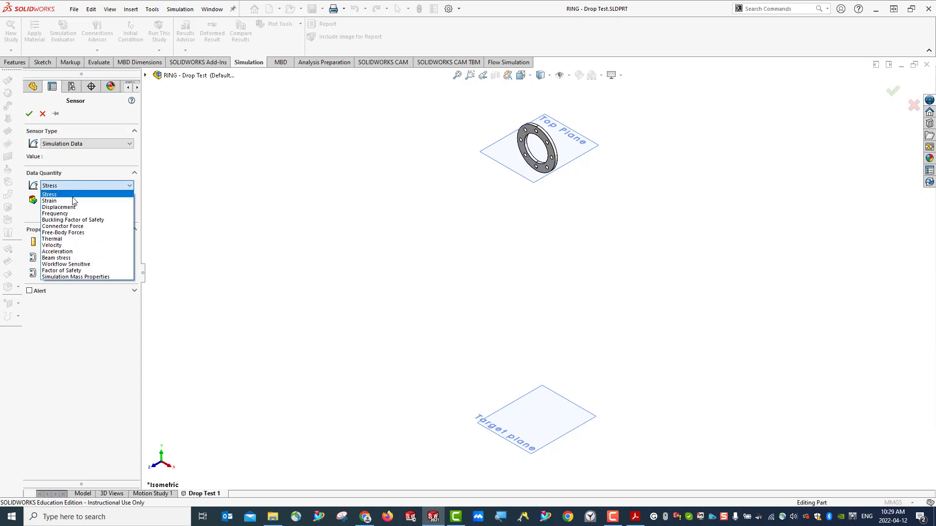
{"action": "left_click", "coordinate": [102, 265]}
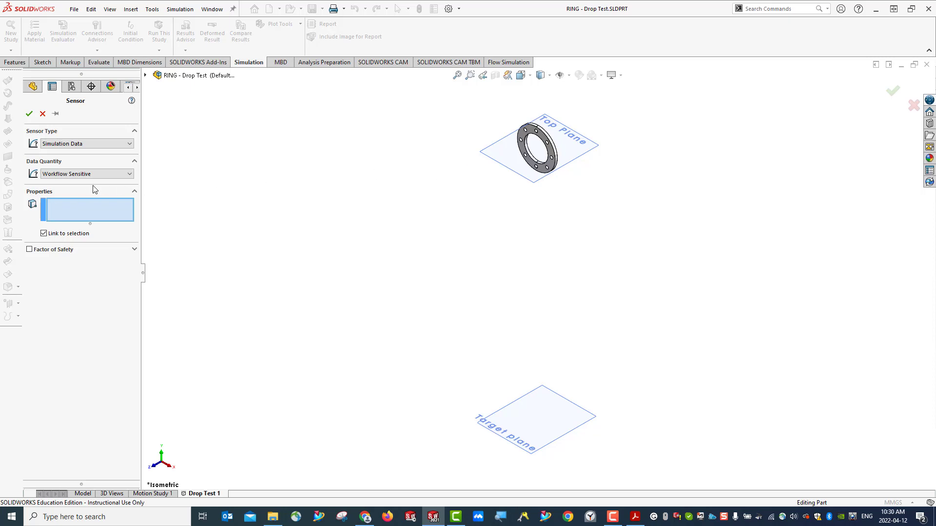
Select the bottom vertex of the ring's inner edge and the top vertex of the bottom hole as the sensor's locations
{"action": "scroll", "coordinate": [541, 128], "scroll_direction": "down", "scroll_amount": 4}
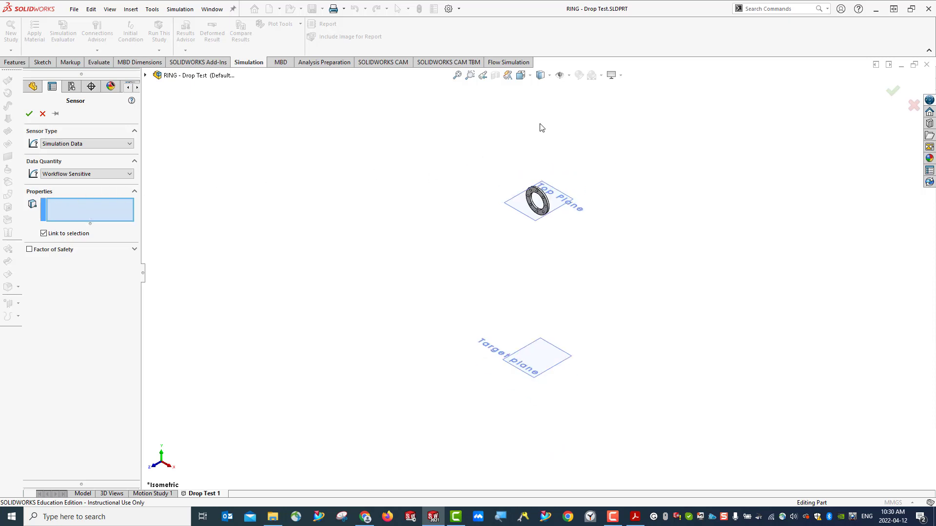
{"action": "scroll", "coordinate": [540, 213], "scroll_direction": "up", "scroll_amount": 10}
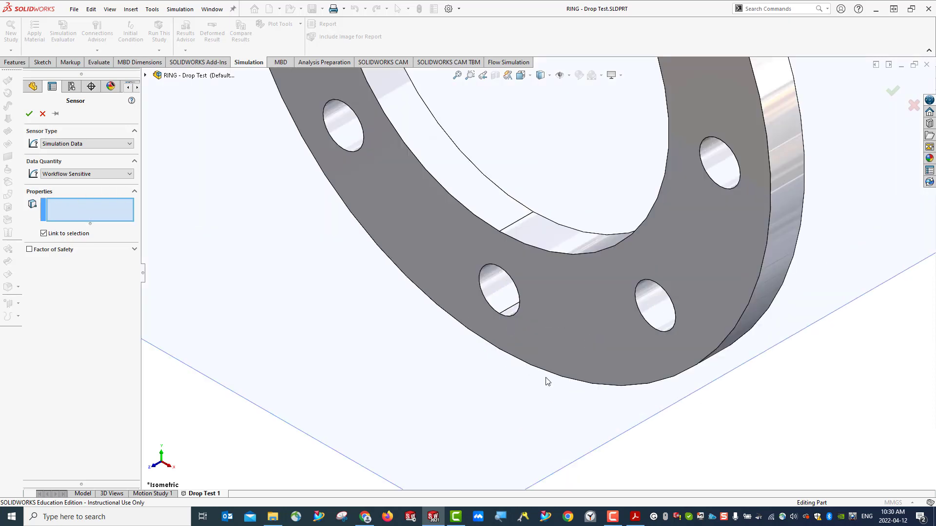
{"action": "left_click", "coordinate": [499, 232]}
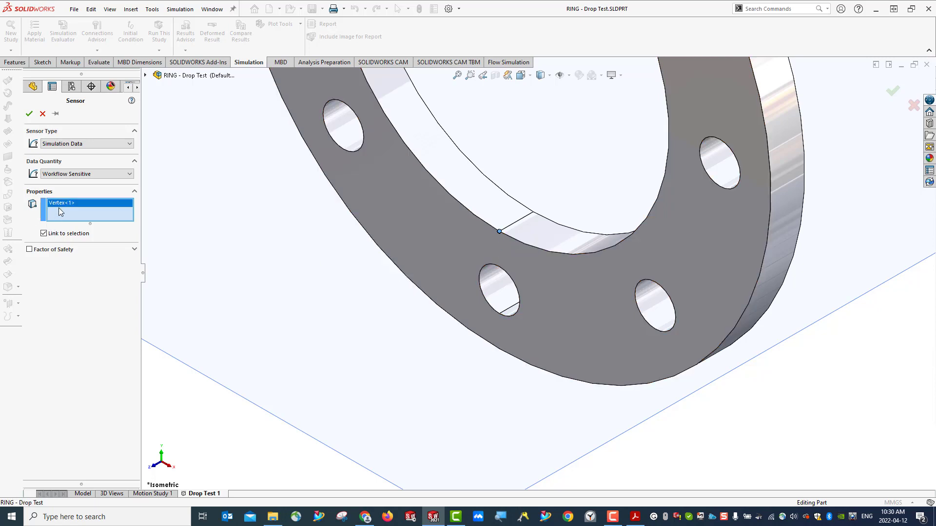
{"action": "left_click", "coordinate": [499, 267]}
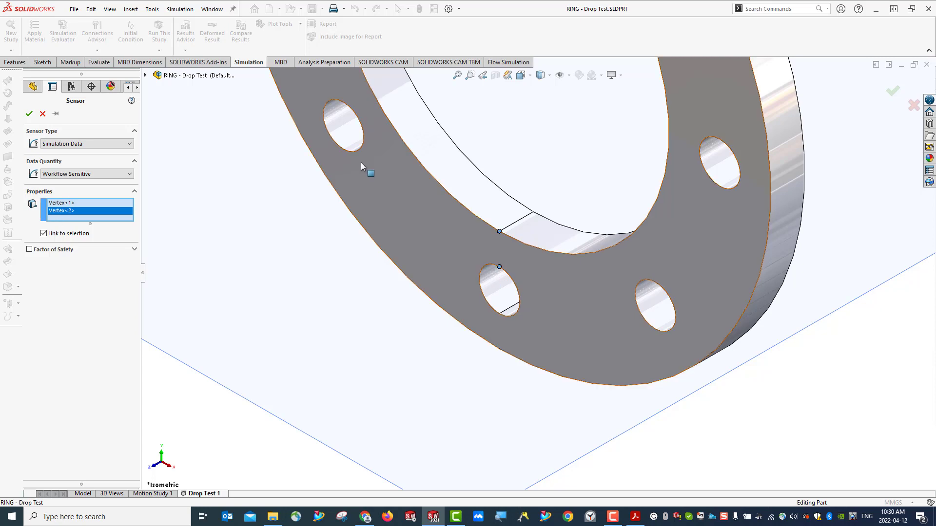
Check the two picked vertices in the front view, accept the sensor and save the part
{"action": "left_click", "coordinate": [521, 75]}
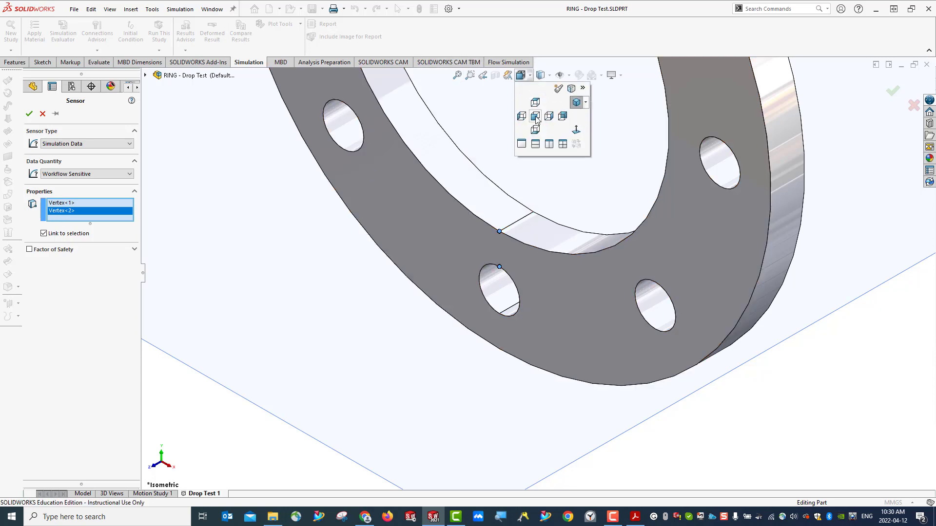
{"action": "left_click", "coordinate": [535, 116]}
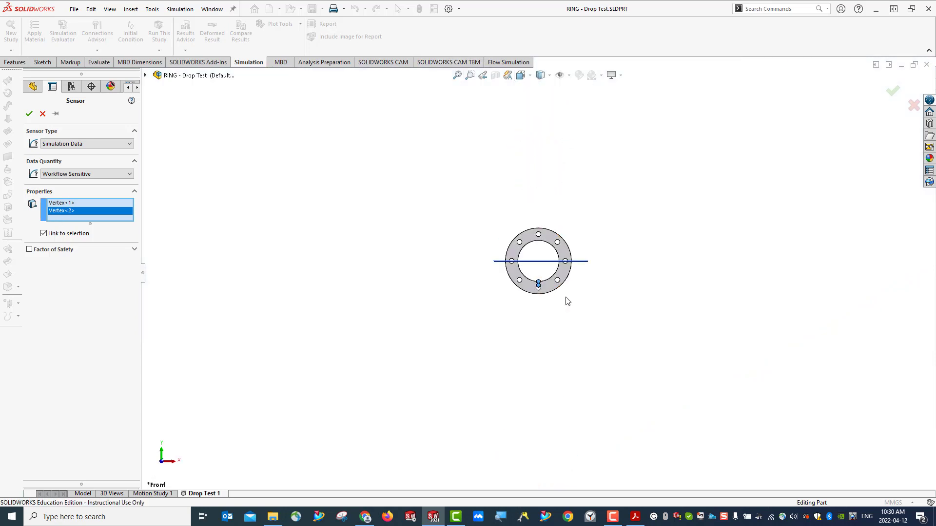
{"action": "scroll", "coordinate": [567, 301], "scroll_direction": "down", "scroll_amount": 10}
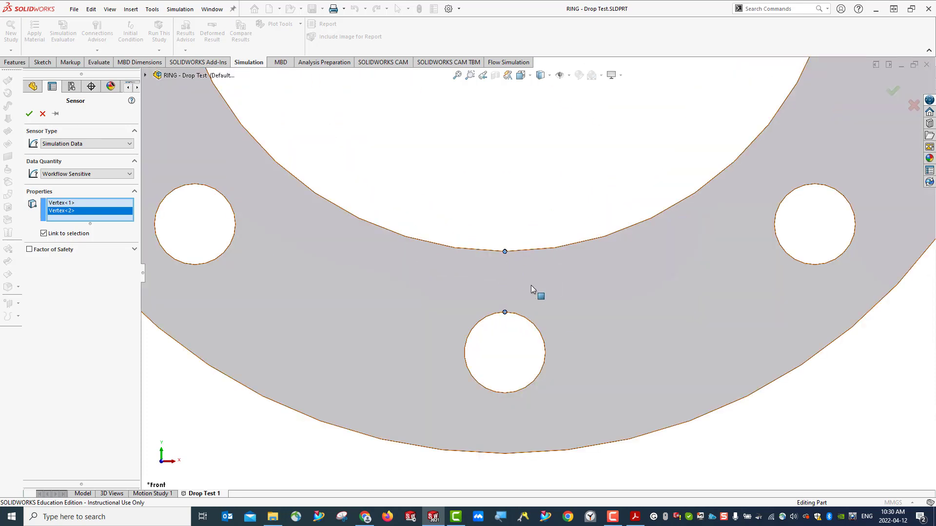
{"action": "scroll", "coordinate": [531, 285], "scroll_direction": "up", "scroll_amount": 5}
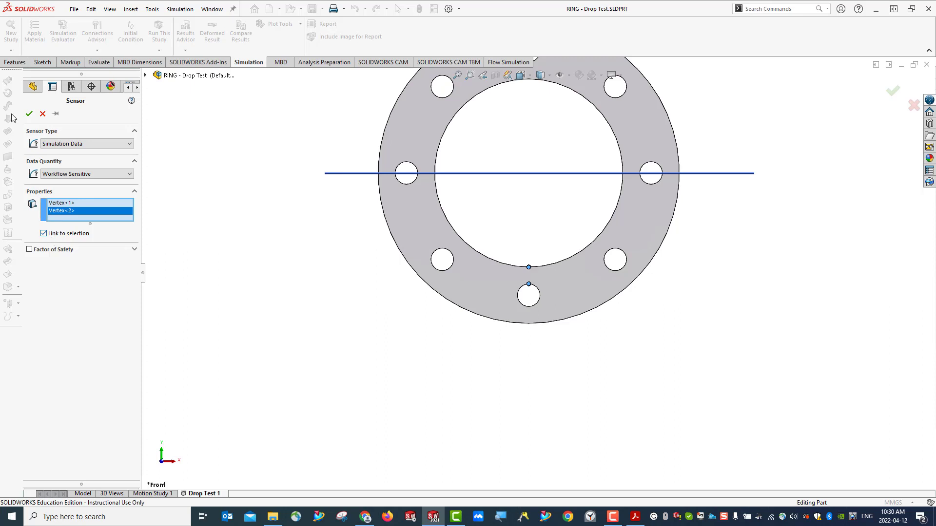
{"action": "left_click", "coordinate": [29, 114]}
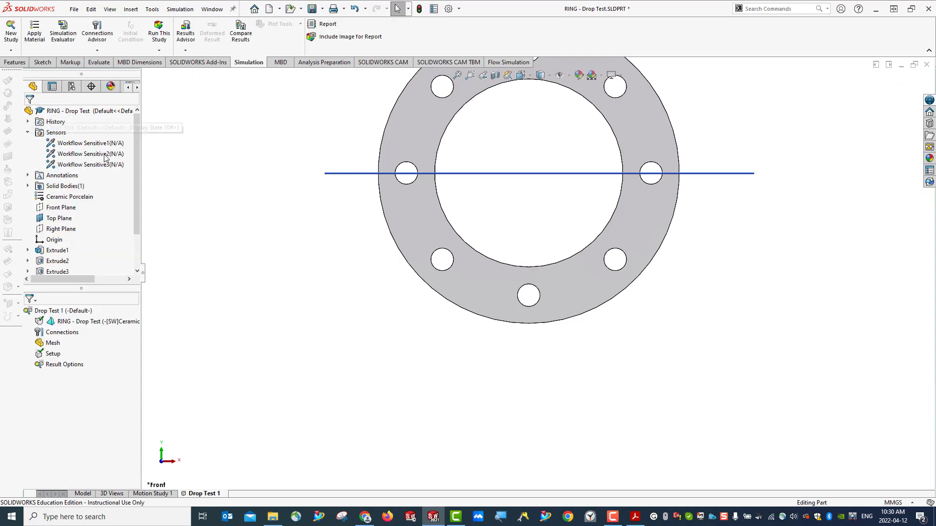
{"action": "left_click", "coordinate": [312, 9]}
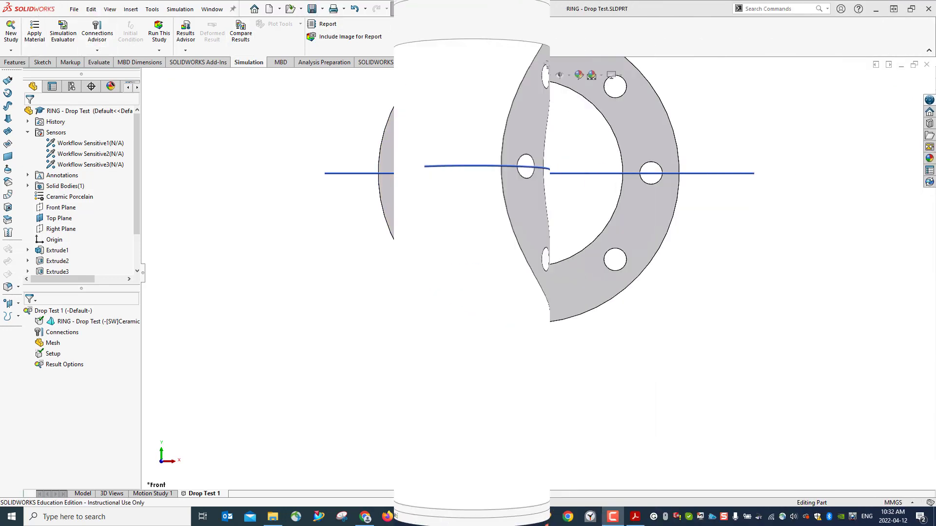
Rename the Workflow Sensitive3 sensor as MySensor_LSX and highlight its vertices on the ring
{"action": "left_click", "coordinate": [107, 165]}
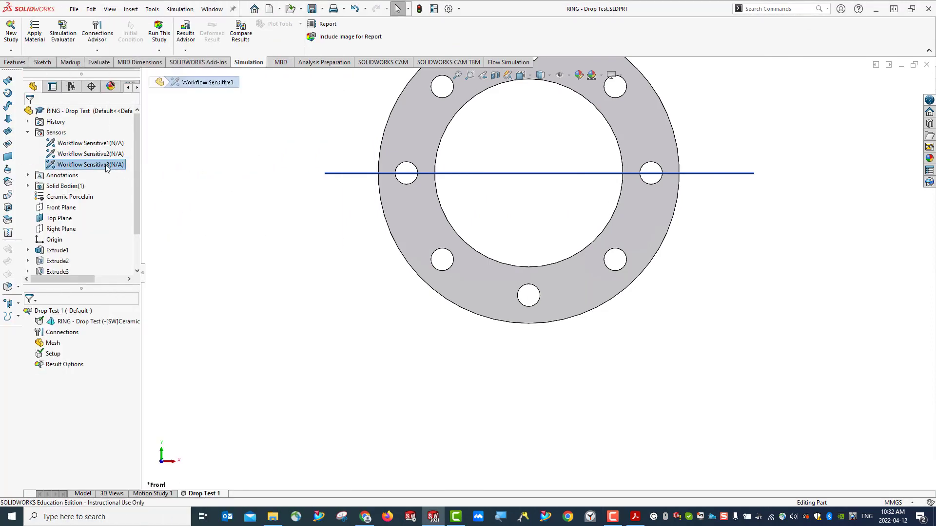
{"action": "right_click", "coordinate": [86, 170]}
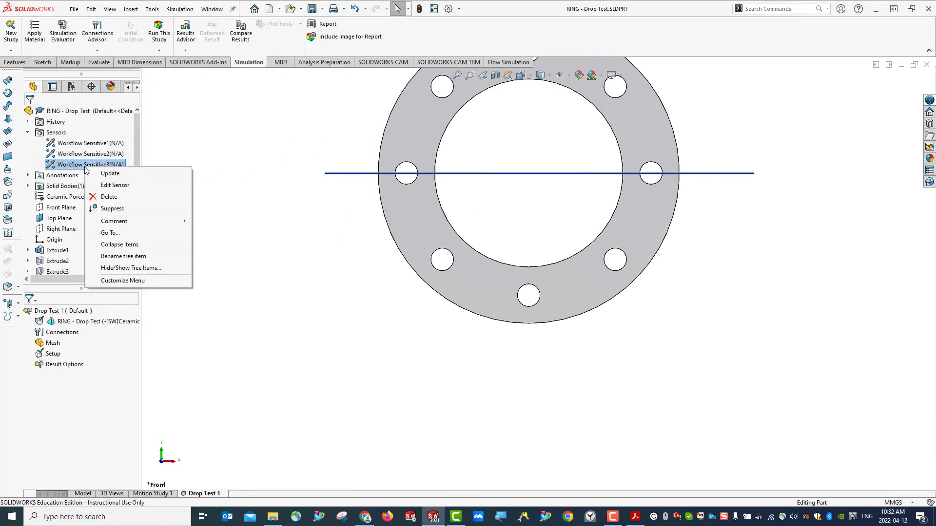
{"action": "left_click", "coordinate": [133, 258]}
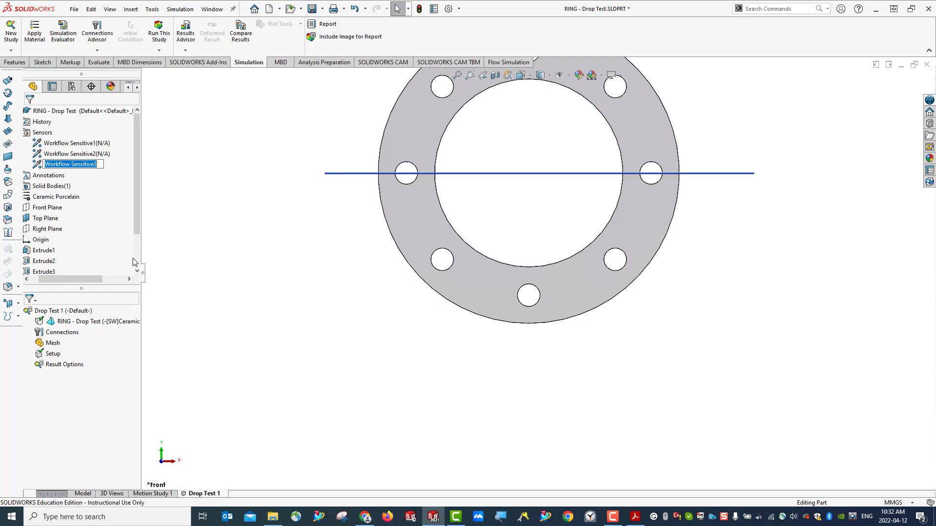
{"action": "type", "text": "MyS"}
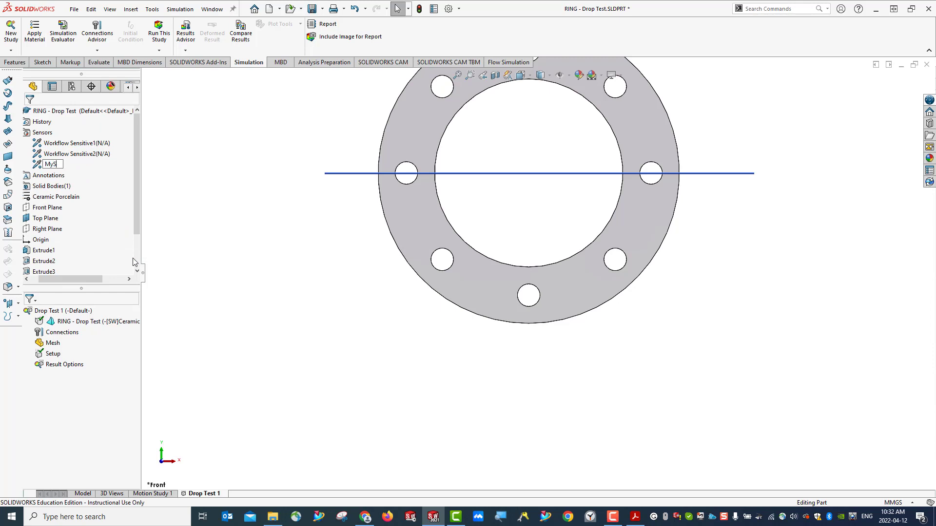
{"action": "type", "text": "ensor_LSX"}
{"action": "key", "text": "Return"}
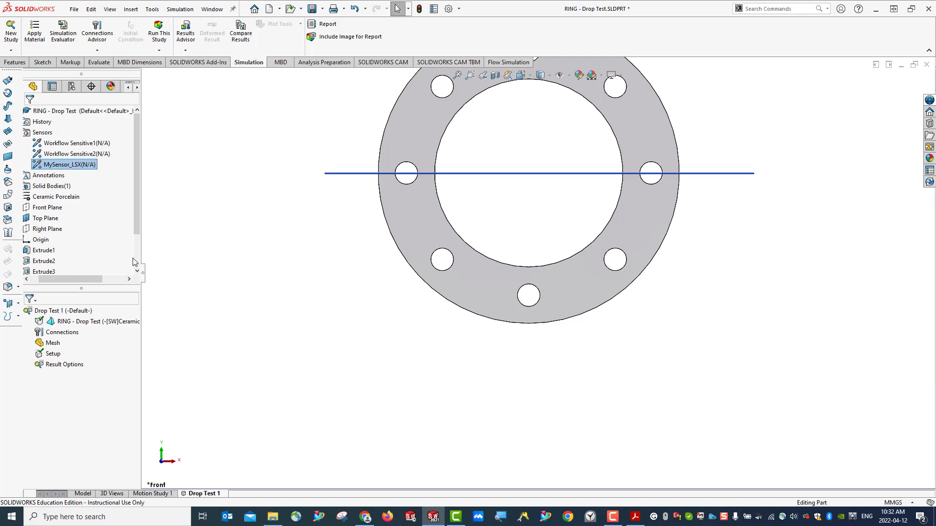
{"action": "left_click", "coordinate": [70, 169]}
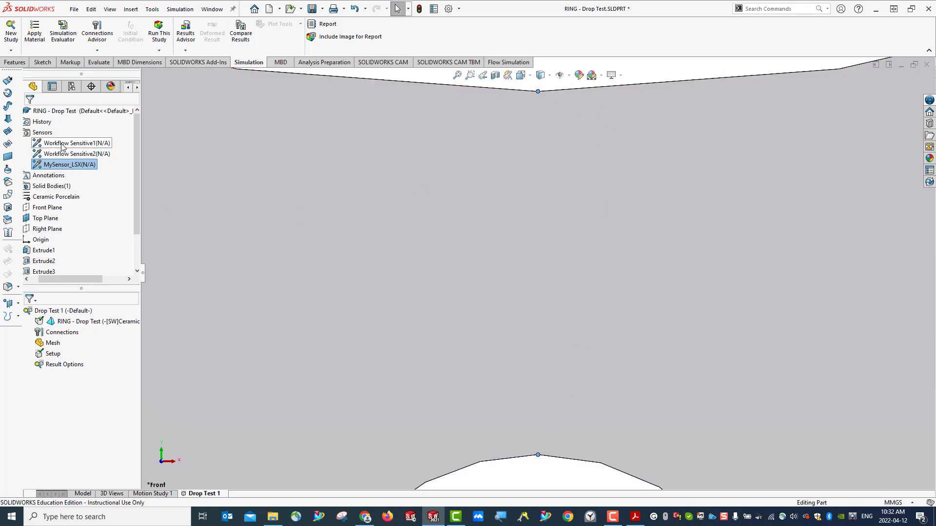
{"action": "left_click", "coordinate": [202, 170]}
Suppress the Workflow Sensitive1 and Workflow Sensitive2 sensors, return to the isometric view and save the part
{"action": "left_click", "coordinate": [82, 144]}
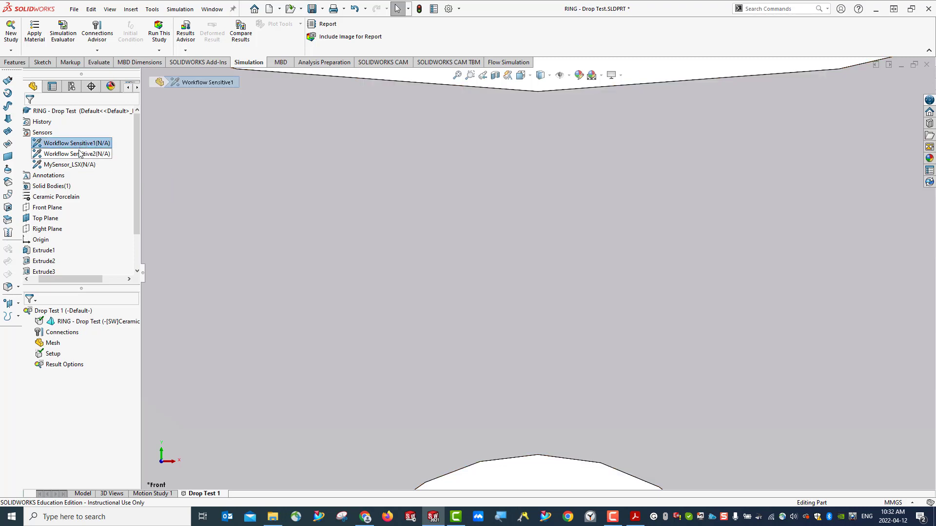
{"action": "left_click", "coordinate": [80, 154], "text": "ctrl"}
{"action": "right_click", "coordinate": [80, 154]}
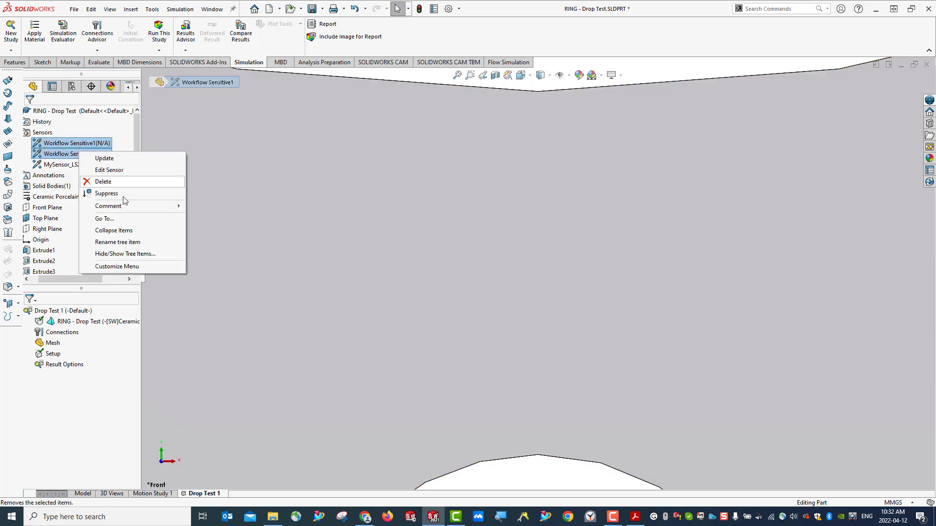
{"action": "left_click", "coordinate": [102, 192]}
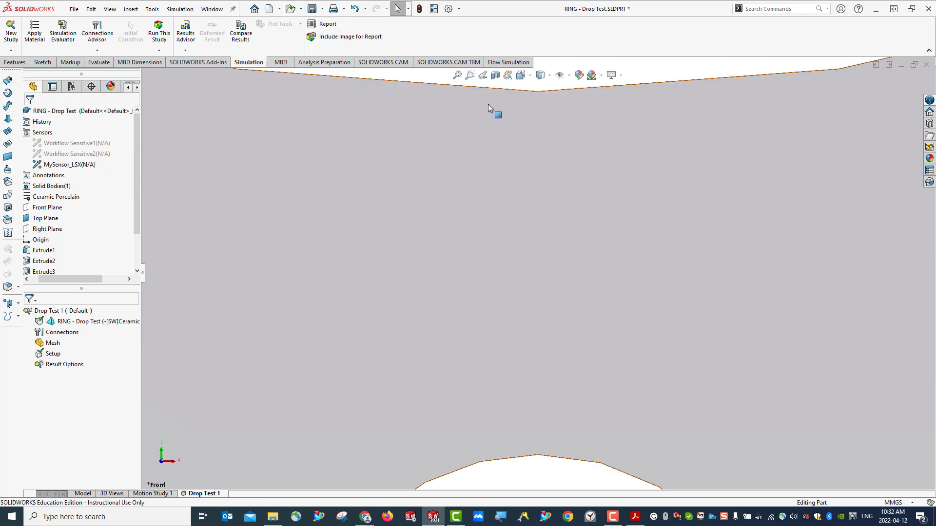
{"action": "key", "text": "ctrl+7"}
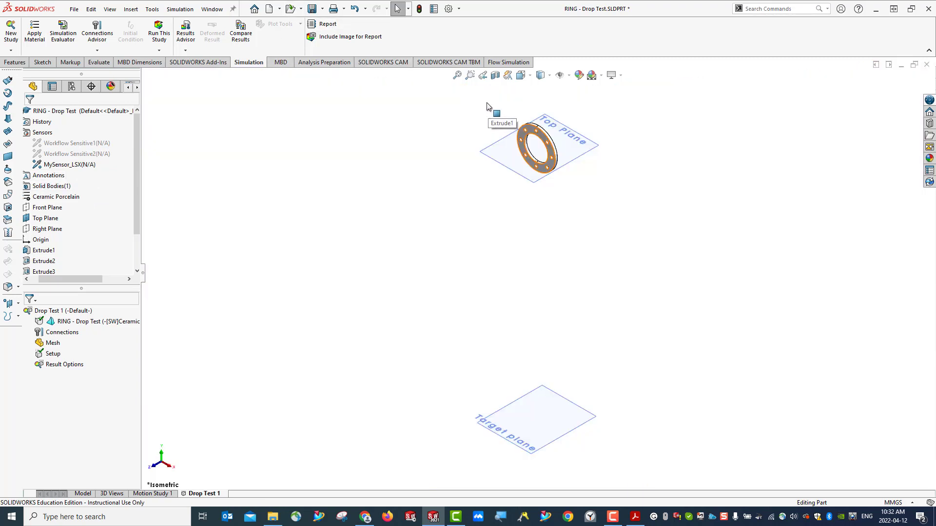
{"action": "left_click", "coordinate": [312, 8]}
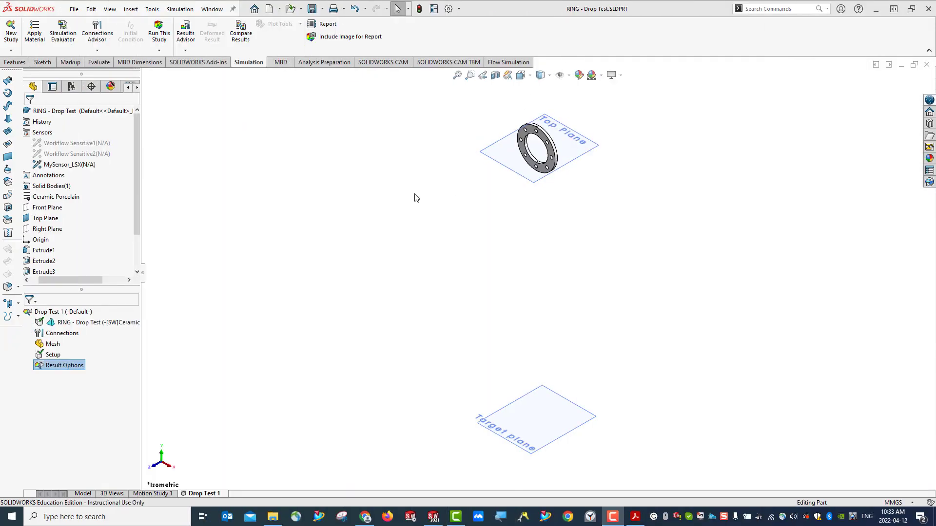
Define the result options with a solution time after impact of 60 microseconds and All Tracked Data Sensors as the sensor list
{"action": "right_click", "coordinate": [59, 365]}
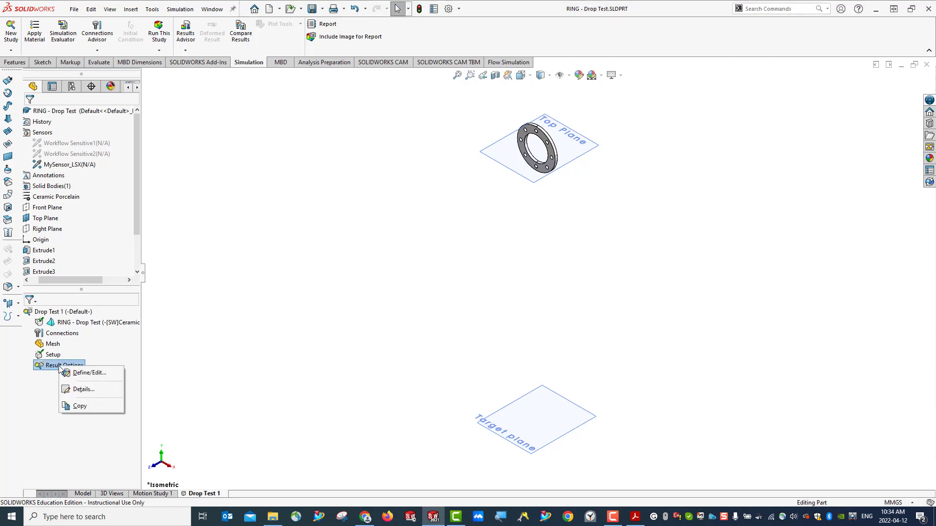
{"action": "left_click", "coordinate": [83, 373]}
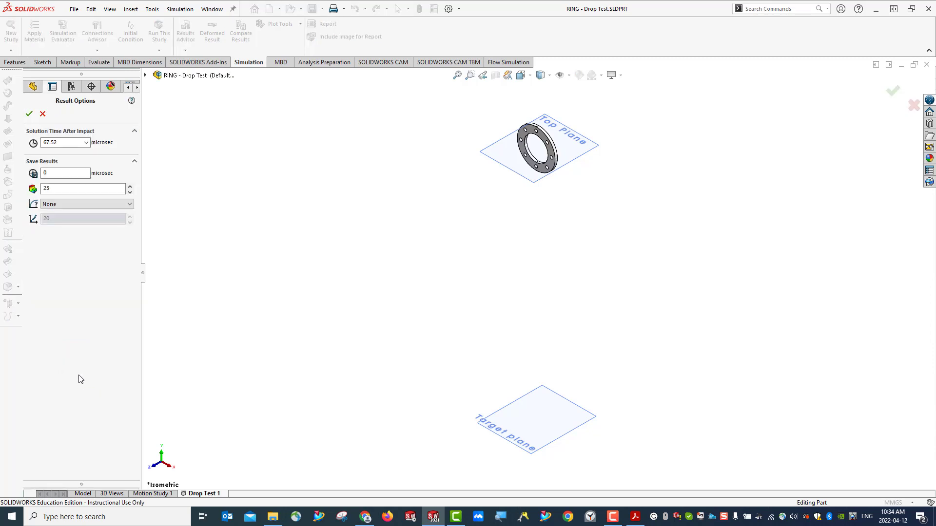
{"action": "double_click", "coordinate": [60, 142]}
{"action": "type", "text": "60"}
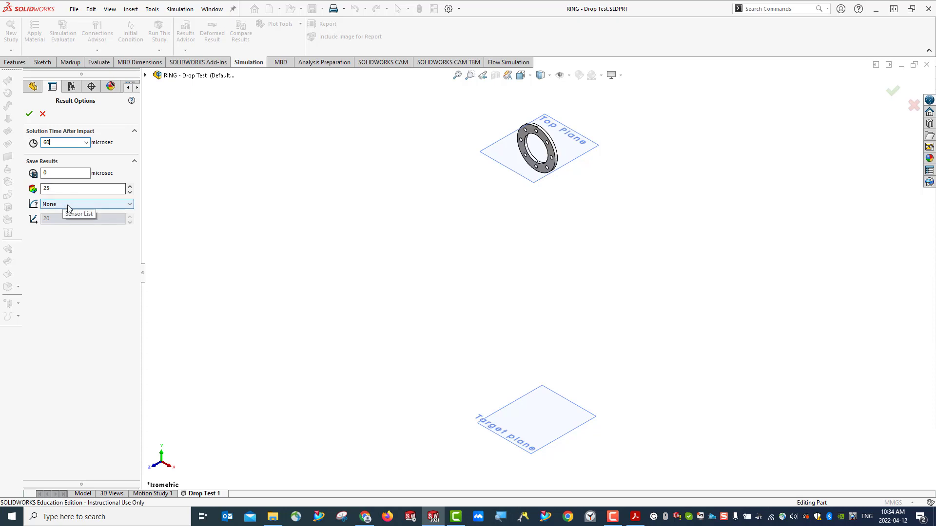
{"action": "left_click", "coordinate": [106, 204]}
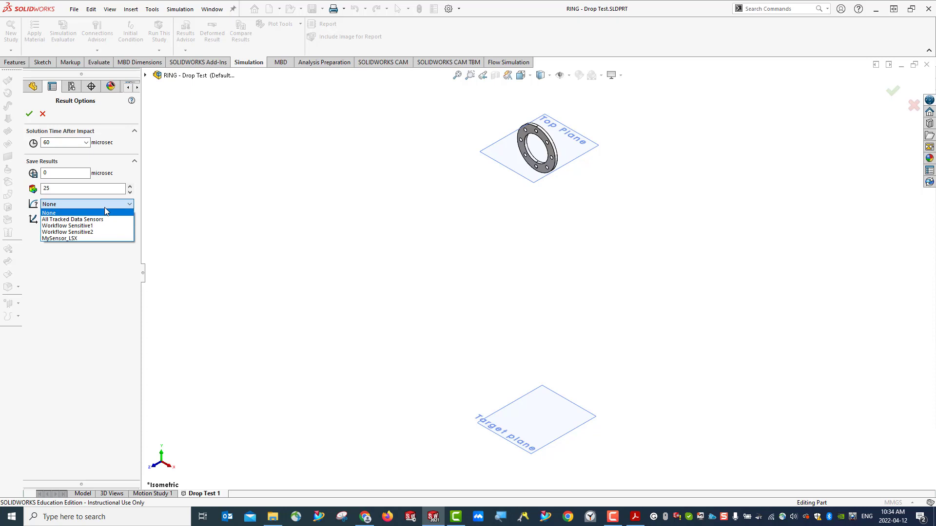
{"action": "left_click", "coordinate": [101, 220]}
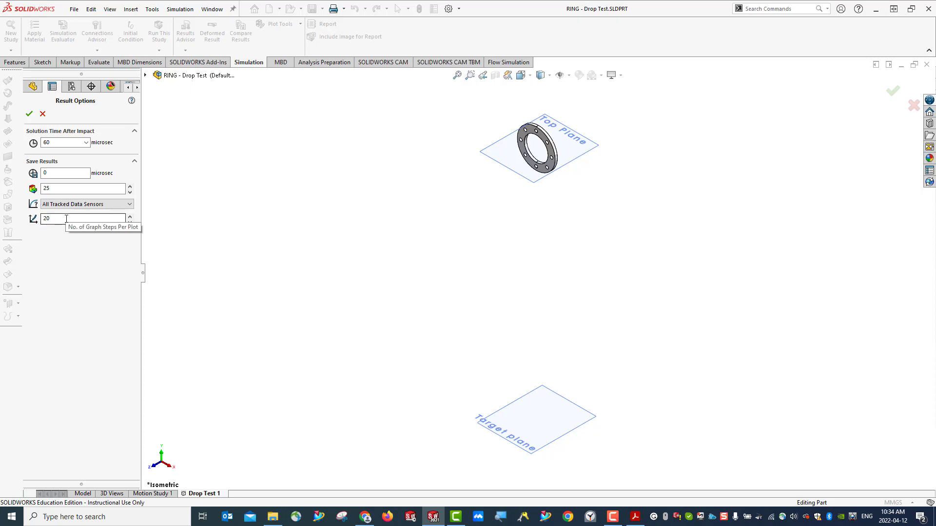
{"action": "left_click", "coordinate": [30, 114]}
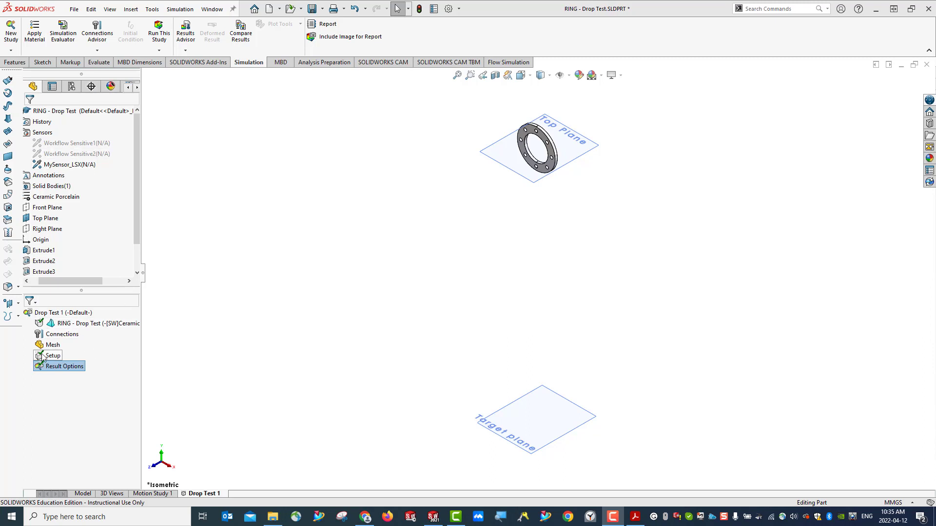
Create the ring's mesh with the default mesh density
{"action": "right_click", "coordinate": [54, 346]}
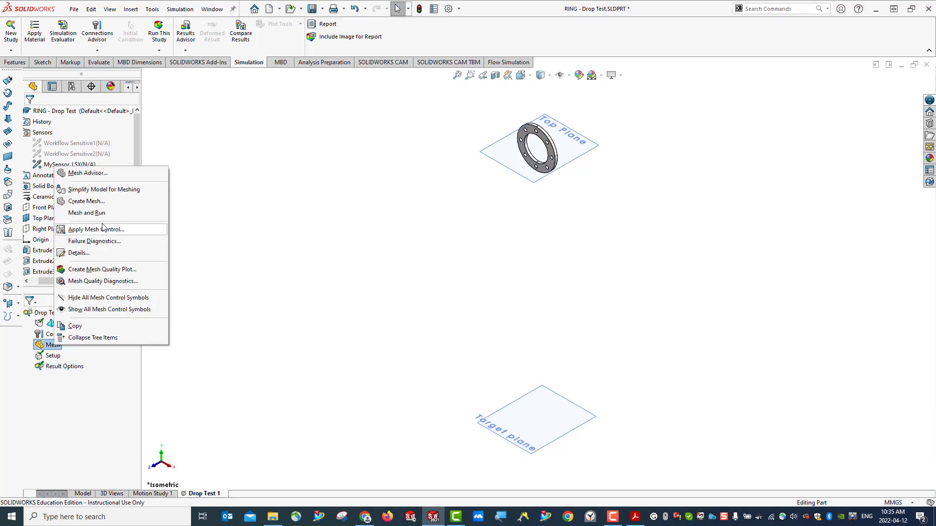
{"action": "left_click", "coordinate": [101, 206]}
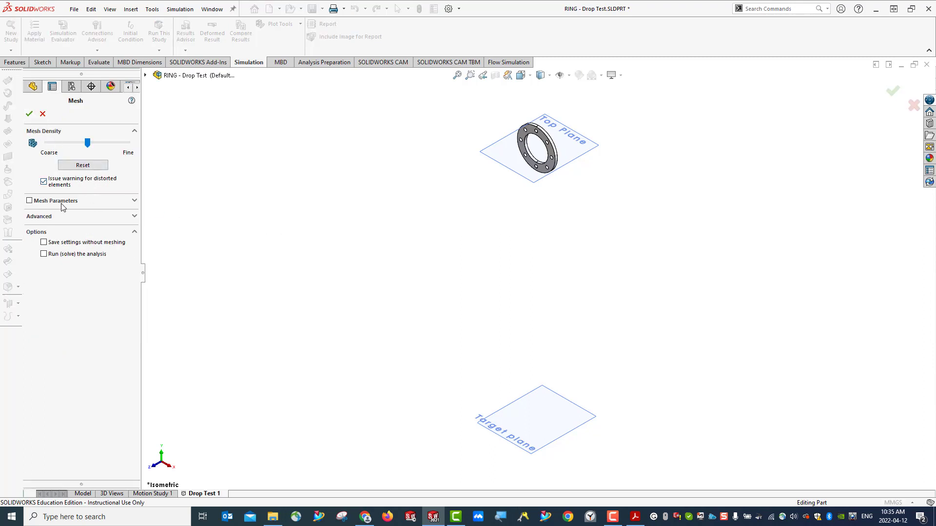
{"action": "left_click", "coordinate": [29, 113]}
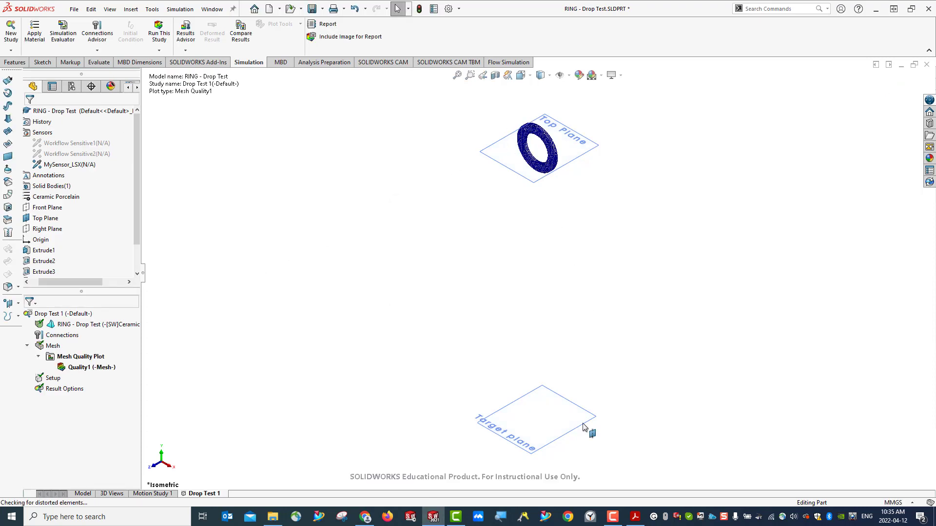
Hide the Target plane and the Top Plane, fit the meshed ring to the view and save the part
{"action": "right_click", "coordinate": [560, 412]}
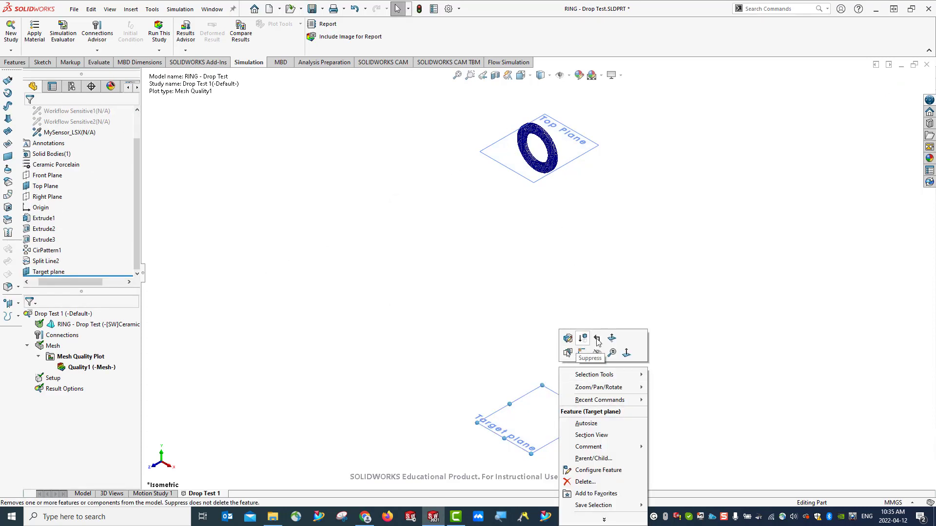
{"action": "left_click", "coordinate": [597, 353]}
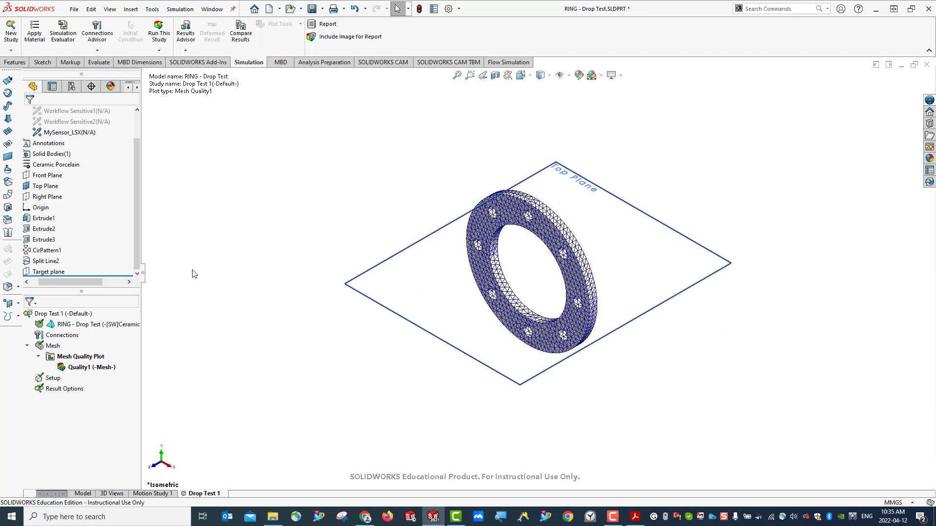
{"action": "right_click", "coordinate": [394, 286]}
{"action": "left_click", "coordinate": [435, 271]}
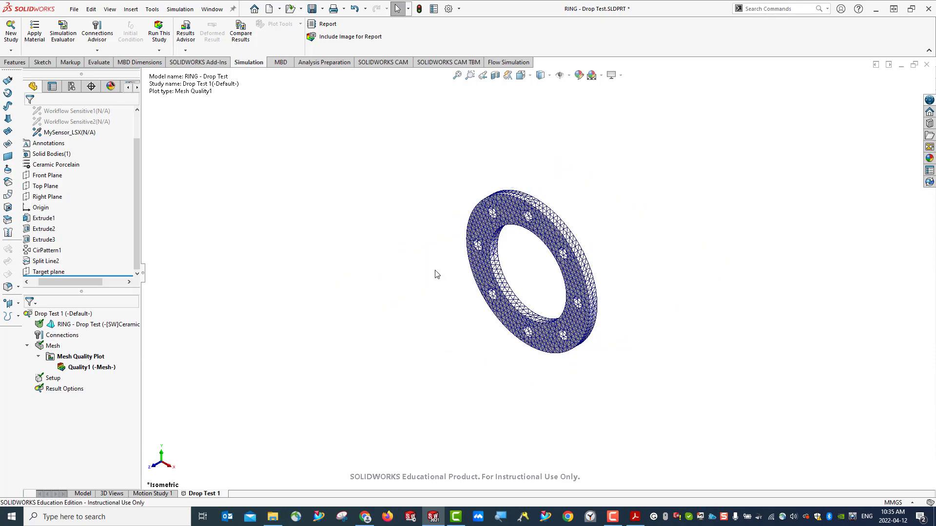
{"action": "key", "text": "f"}
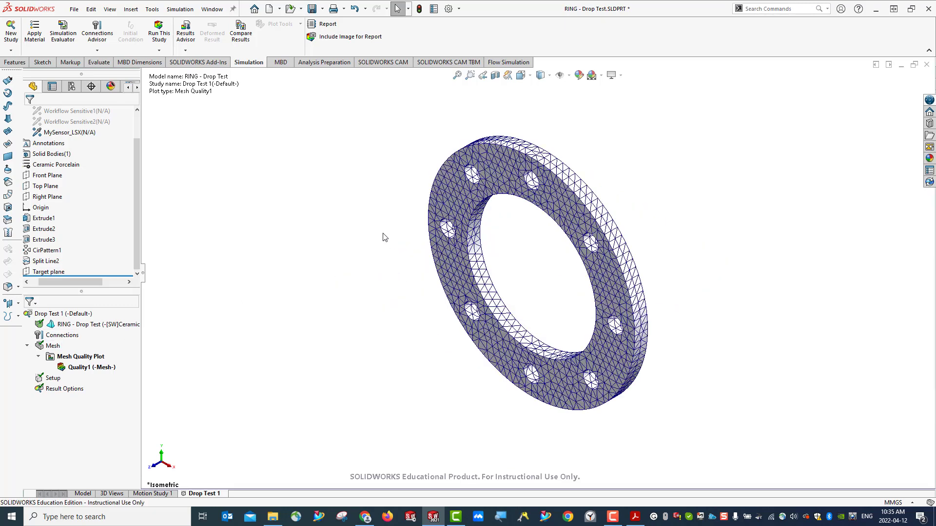
{"action": "left_click", "coordinate": [312, 9]}
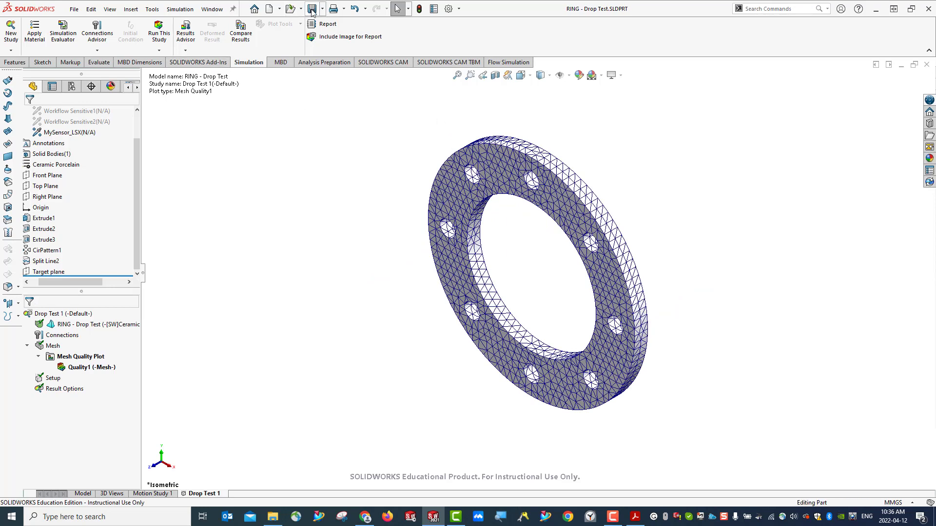
Run the drop test study, check its solver files in the Chapter_13 folder while it solves, and dismiss the Adobe Illustrator warning
{"action": "left_click", "coordinate": [159, 40]}
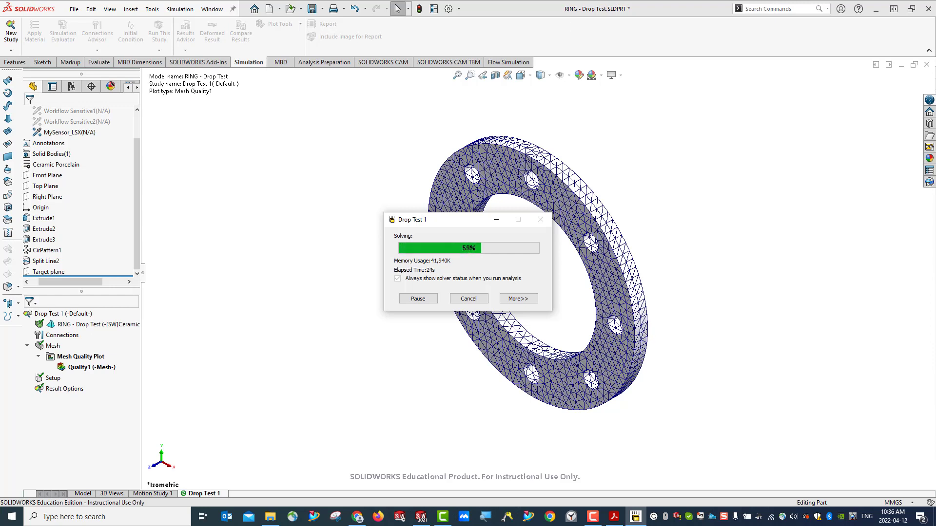
{"action": "key", "text": "alt+Tab"}
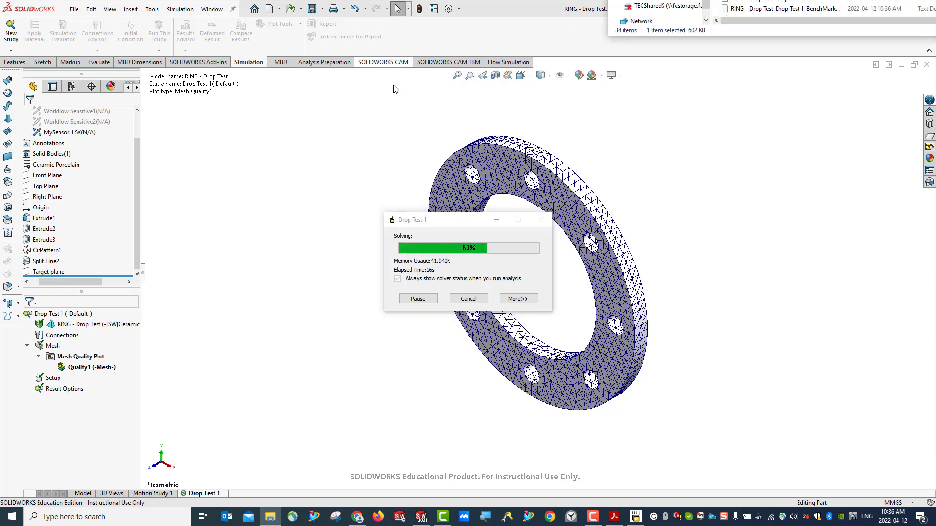
{"action": "left_click_drag", "start_coordinate": [395, 89], "coordinate": [445, 122]}
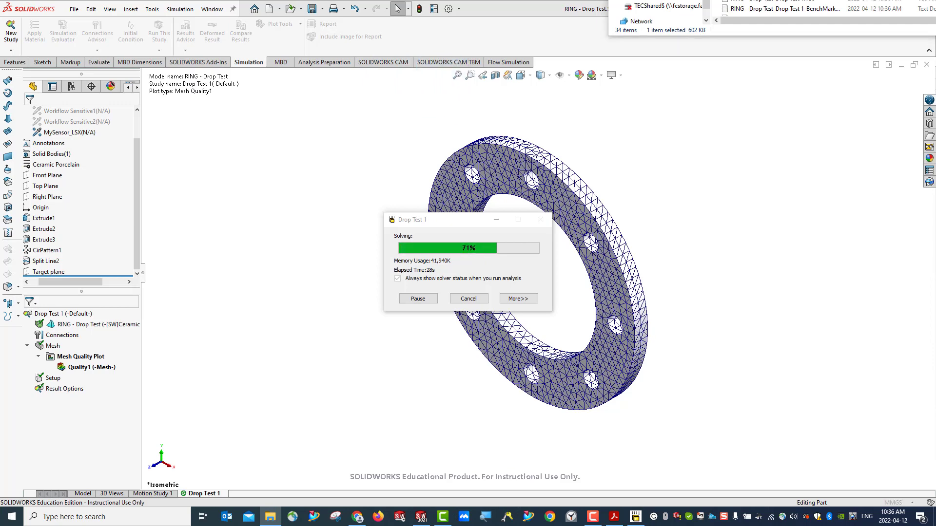
{"action": "left_click_drag", "start_coordinate": [935, 0], "coordinate": [454, 25]}
{"action": "scroll", "coordinate": [261, 196], "scroll_direction": "down", "scroll_amount": 1}
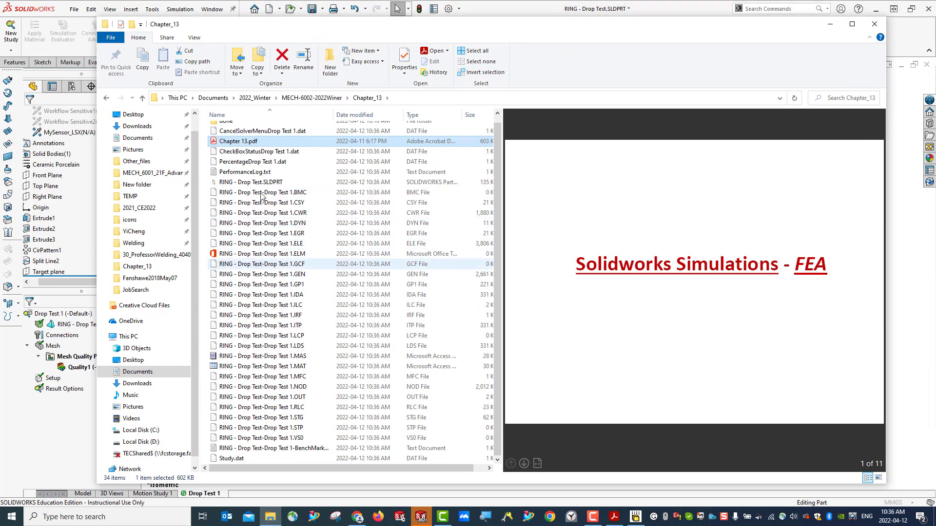
{"action": "left_click", "coordinate": [830, 24]}
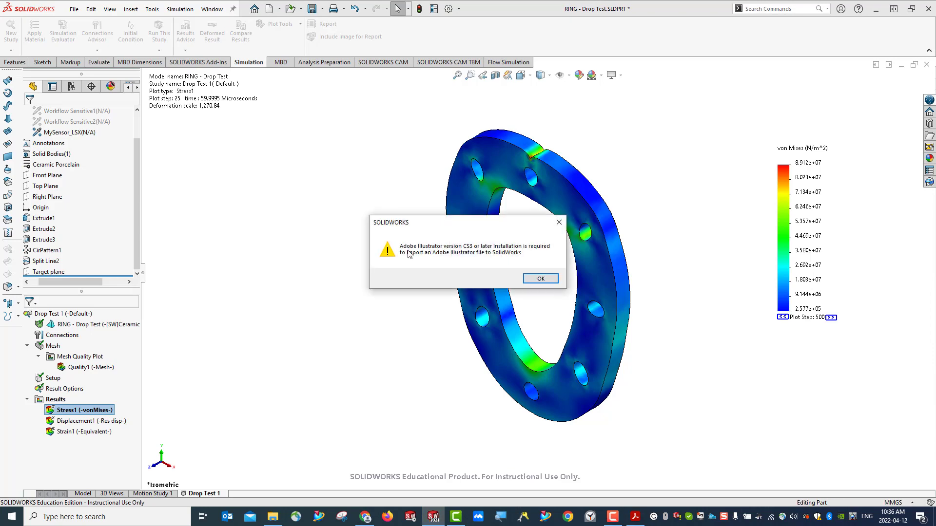
{"action": "left_click", "coordinate": [559, 222]}
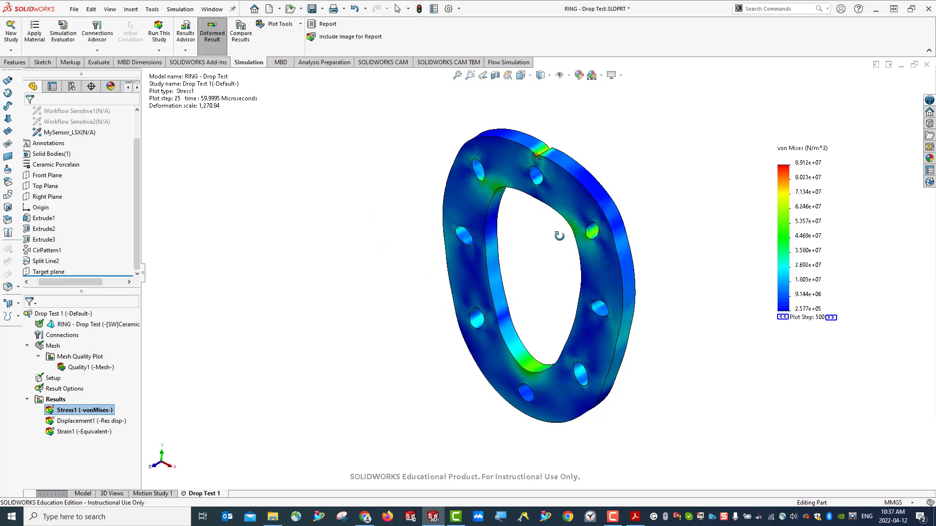
Examine the ring's von Mises stress plot and its plot step definition, leaving the plot settings as they are
{"action": "mouse_move", "coordinate": [559, 236]}
{"action": "middle_mouse_down"}
{"action": "mouse_move", "coordinate": [604, 224]}
{"action": "mouse_move", "coordinate": [576, 225]}
{"action": "mouse_move", "coordinate": [621, 152]}
{"action": "mouse_move", "coordinate": [564, 211]}
{"action": "mouse_move", "coordinate": [559, 232]}
{"action": "middle_mouse_up"}
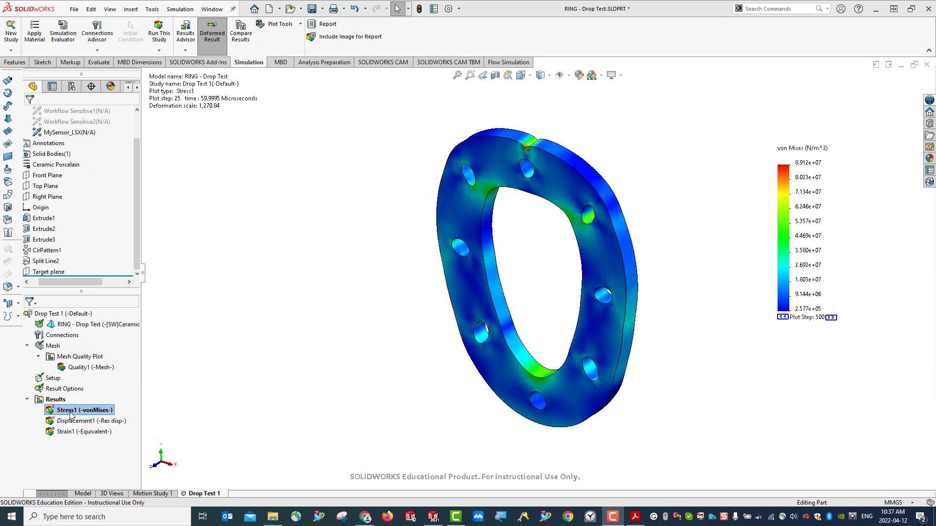
{"action": "double_click", "coordinate": [70, 410]}
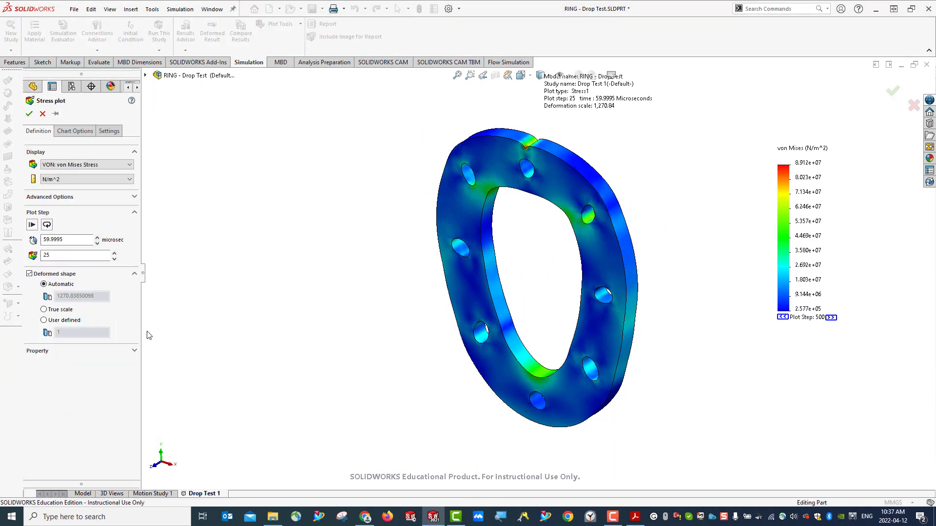
{"action": "left_click", "coordinate": [32, 225]}
{"action": "left_click", "coordinate": [43, 114]}
Display the ring's resultant displacement plot followed by the equivalent strain plot, and inspect both deformed shapes
{"action": "double_click", "coordinate": [70, 422]}
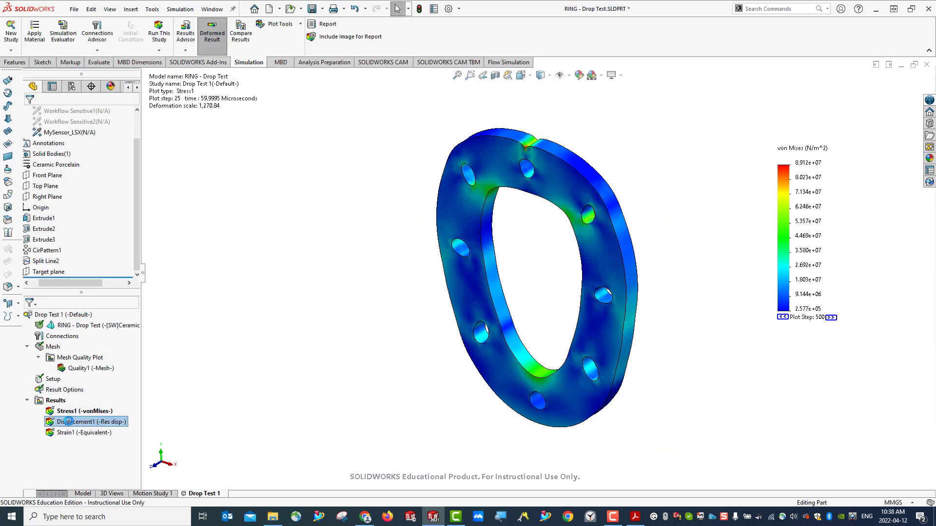
{"action": "scroll", "coordinate": [368, 356], "scroll_direction": "down", "scroll_amount": 3}
{"action": "scroll", "coordinate": [368, 357], "scroll_direction": "up", "scroll_amount": 3}
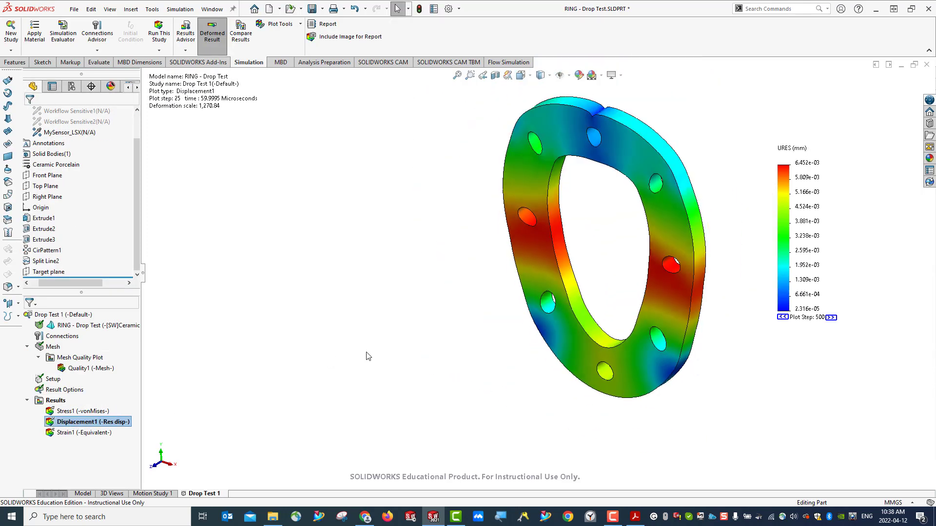
{"action": "double_click", "coordinate": [71, 434]}
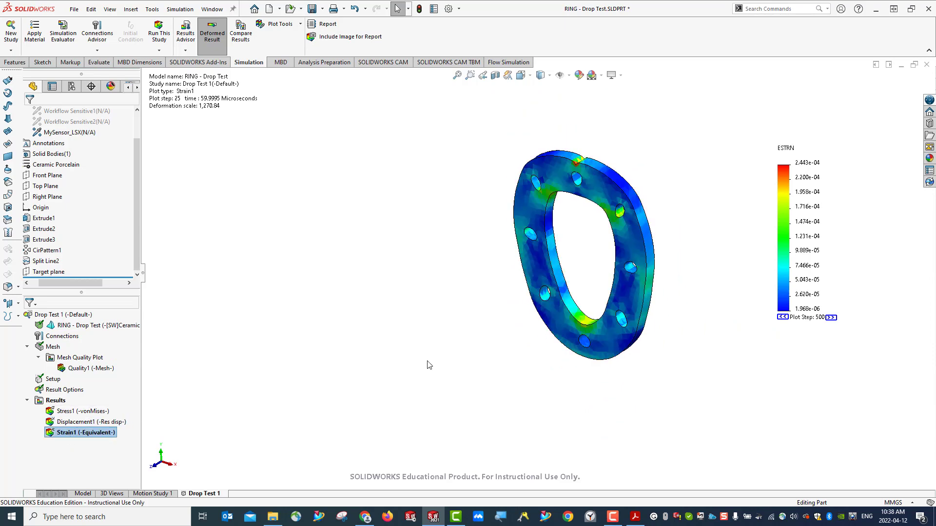
{"action": "mouse_move", "coordinate": [429, 364]}
{"action": "middle_mouse_down"}
{"action": "mouse_move", "coordinate": [502, 335]}
{"action": "mouse_move", "coordinate": [443, 355]}
{"action": "middle_mouse_up"}
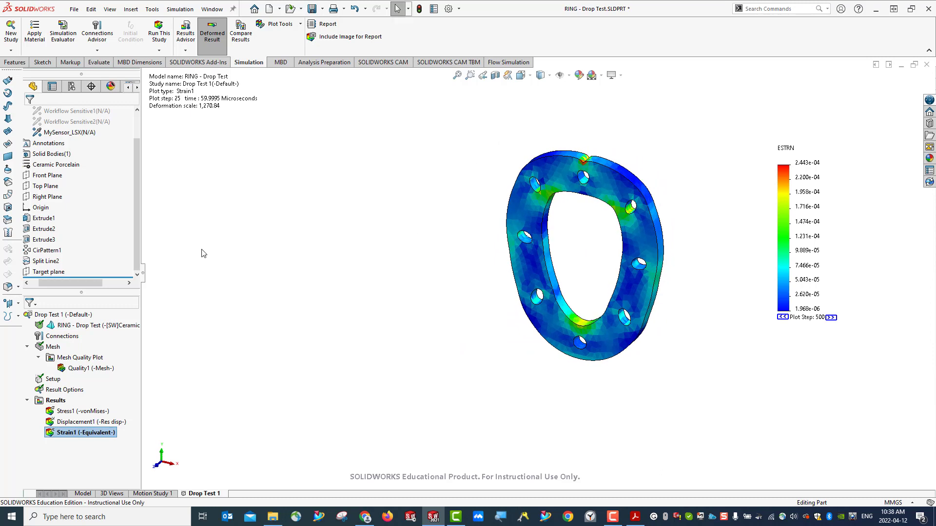
Start a time history plot for the results and locate the predefined vertices at nodes 115, 425 and 450 on the mesh
{"action": "left_click", "coordinate": [56, 401]}
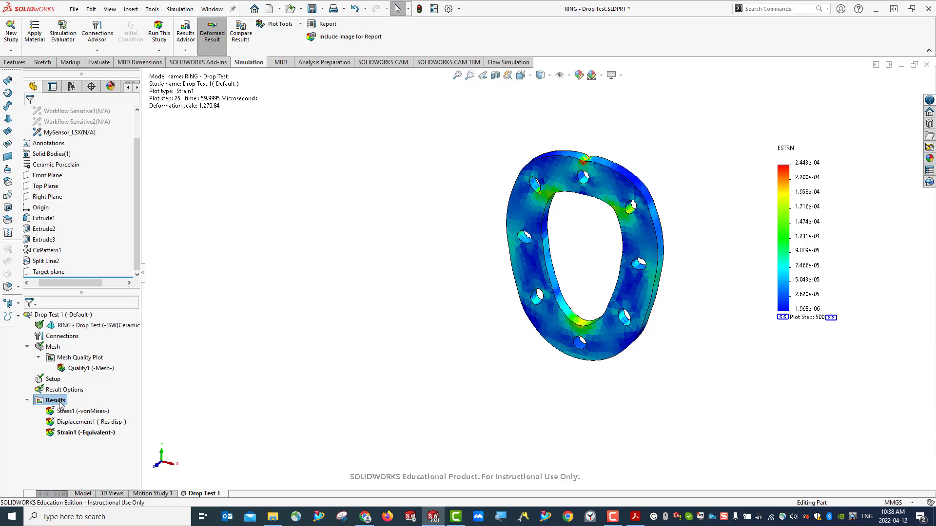
{"action": "right_click", "coordinate": [60, 403]}
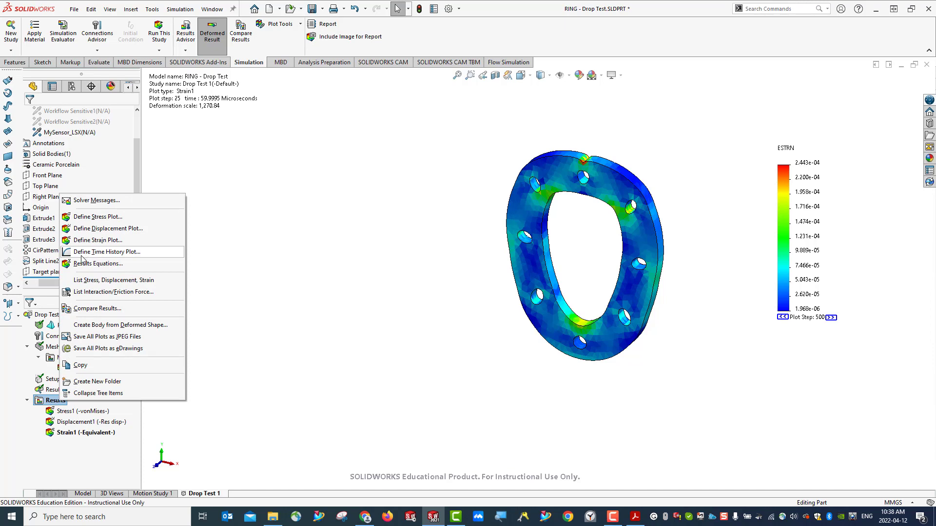
{"action": "left_click", "coordinate": [122, 252]}
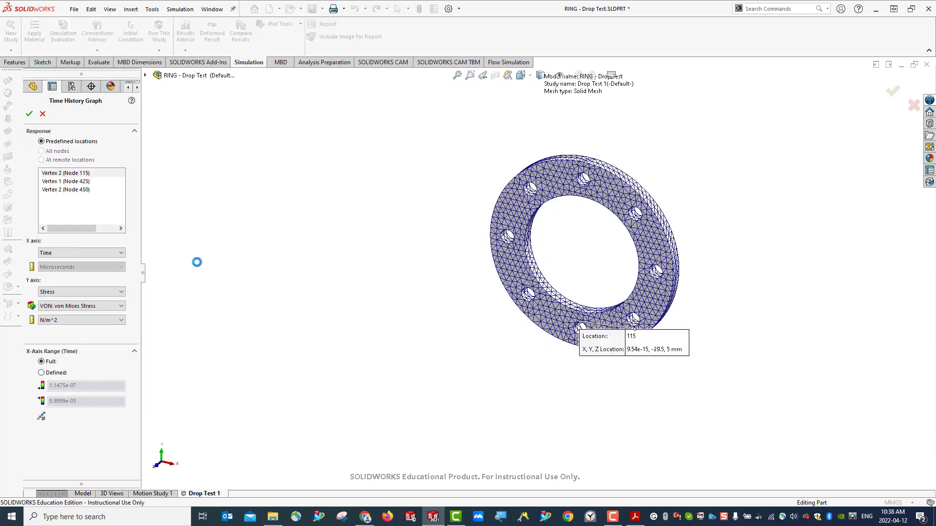
{"action": "left_click", "coordinate": [82, 173]}
{"action": "left_click", "coordinate": [78, 182]}
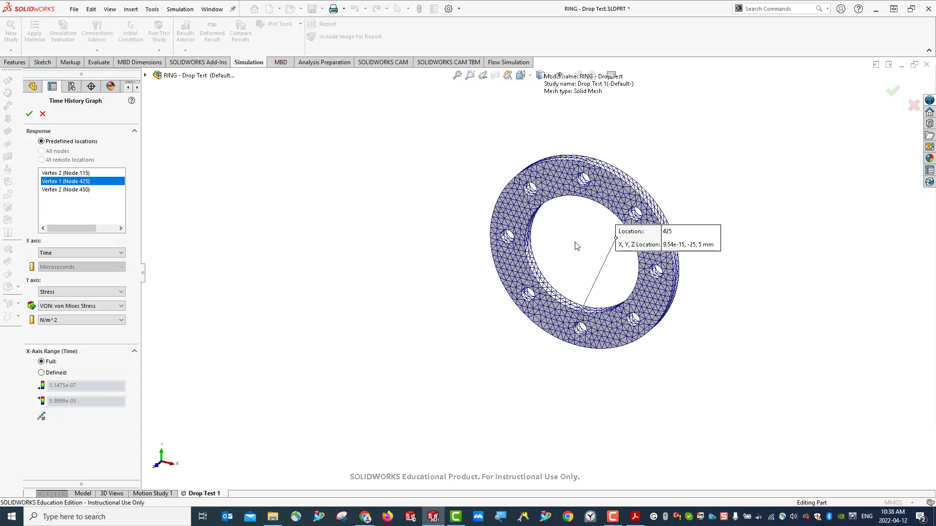
{"action": "scroll", "coordinate": [564, 265], "scroll_direction": "down", "scroll_amount": 5}
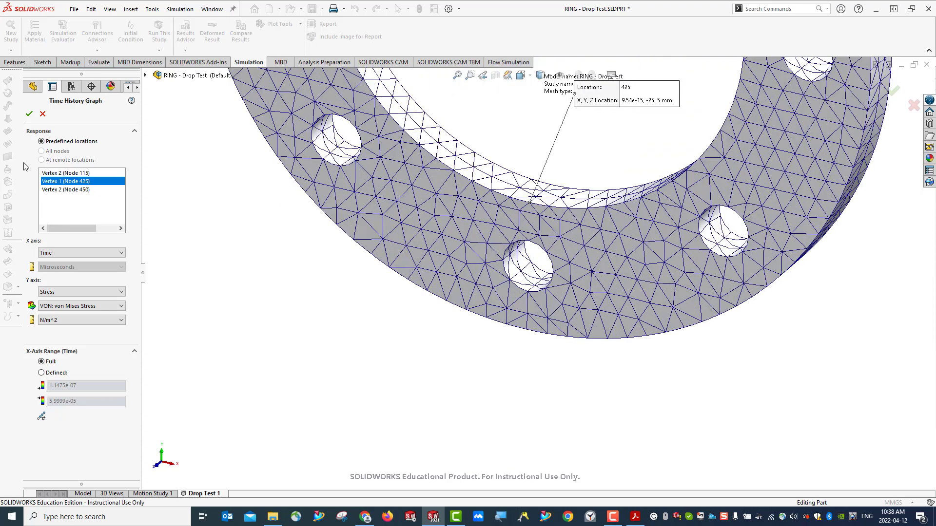
{"action": "left_click", "coordinate": [81, 173]}
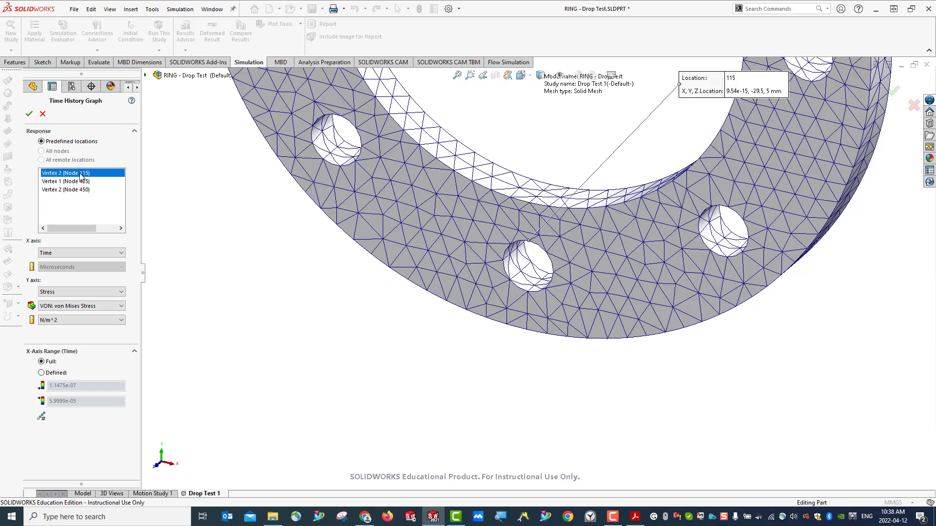
{"action": "left_click", "coordinate": [81, 181]}
{"action": "left_click", "coordinate": [81, 182]}
{"action": "left_click", "coordinate": [82, 192]}
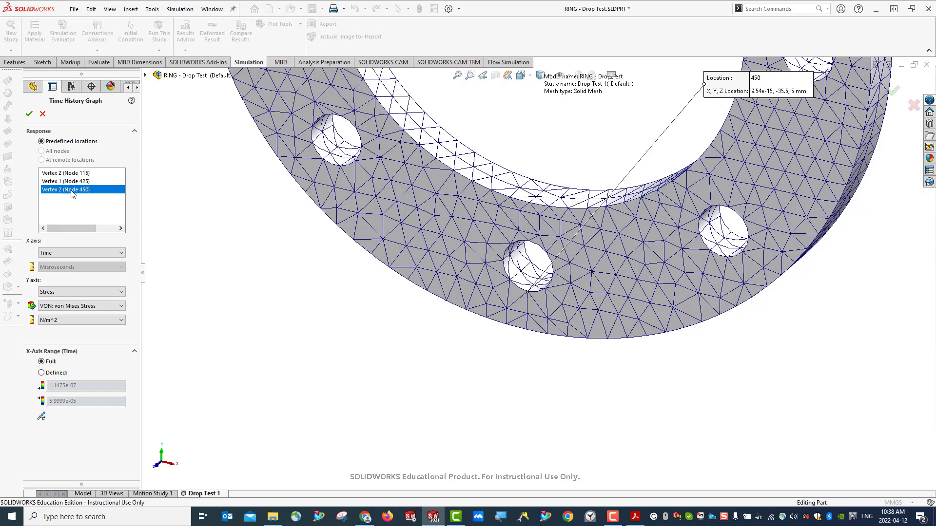
Select both Vertex 2 (Node 115) and Vertex 1 (Node 425) as the predefined response locations for the graph
{"action": "left_click", "coordinate": [76, 174]}
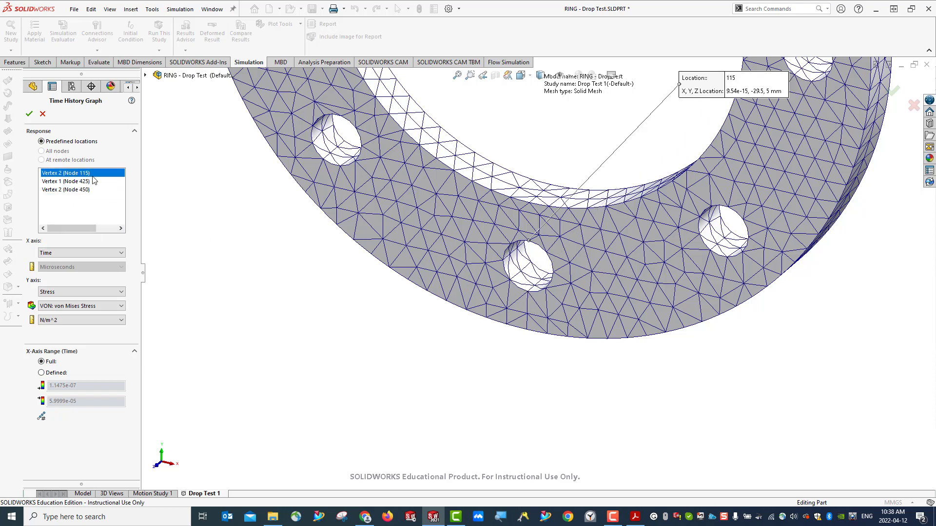
{"action": "left_click", "coordinate": [92, 181], "text": "ctrl"}
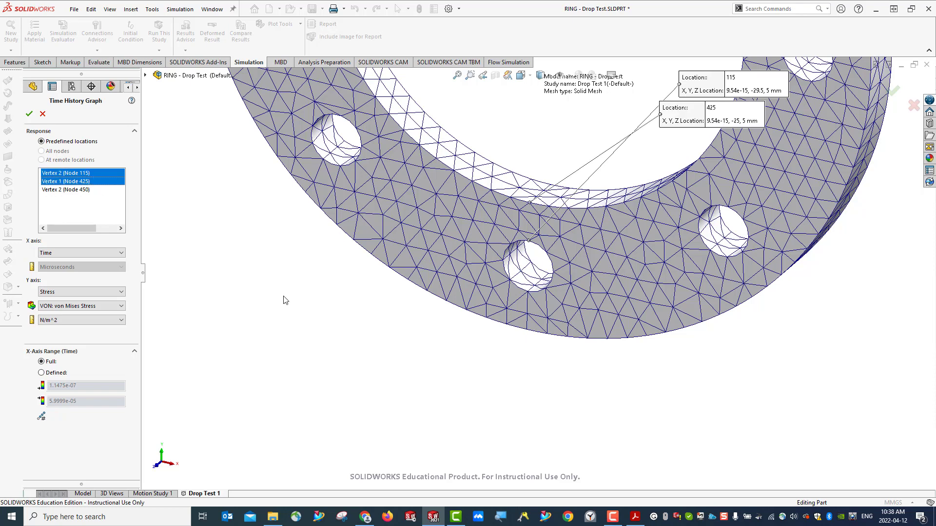
{"action": "scroll", "coordinate": [566, 350], "scroll_direction": "down", "scroll_amount": 2}
{"action": "scroll", "coordinate": [505, 359], "scroll_direction": "up", "scroll_amount": 6}
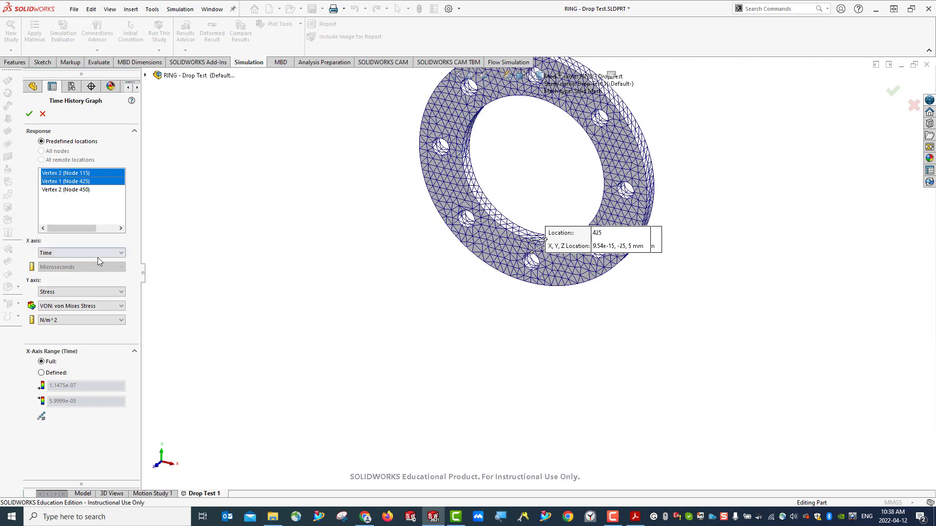
{"action": "left_click", "coordinate": [77, 173]}
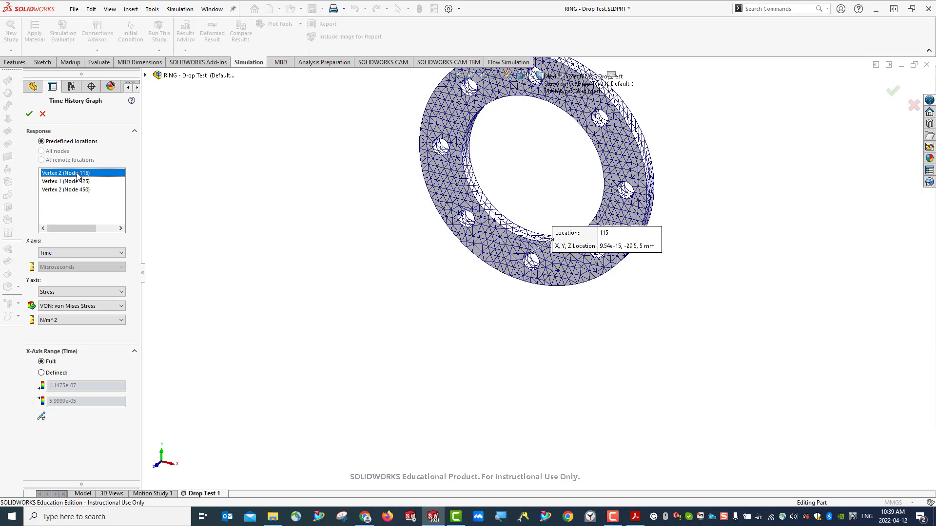
{"action": "left_click", "coordinate": [86, 181], "text": "ctrl"}
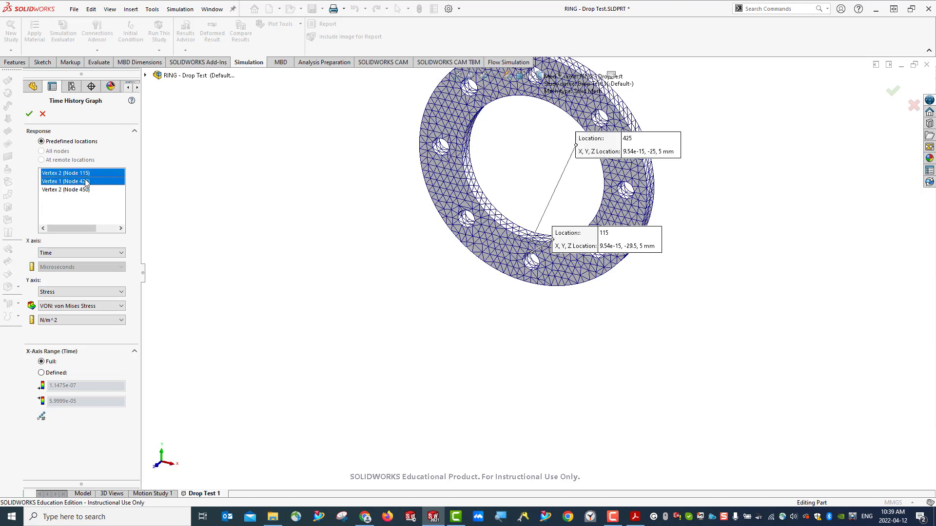
{"action": "left_click", "coordinate": [86, 182], "text": "ctrl"}
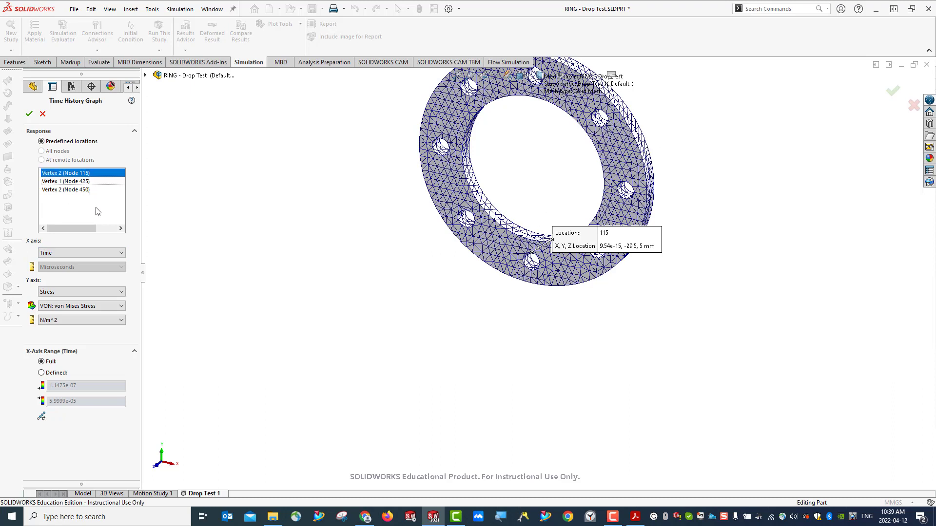
{"action": "left_click", "coordinate": [86, 181], "text": "ctrl"}
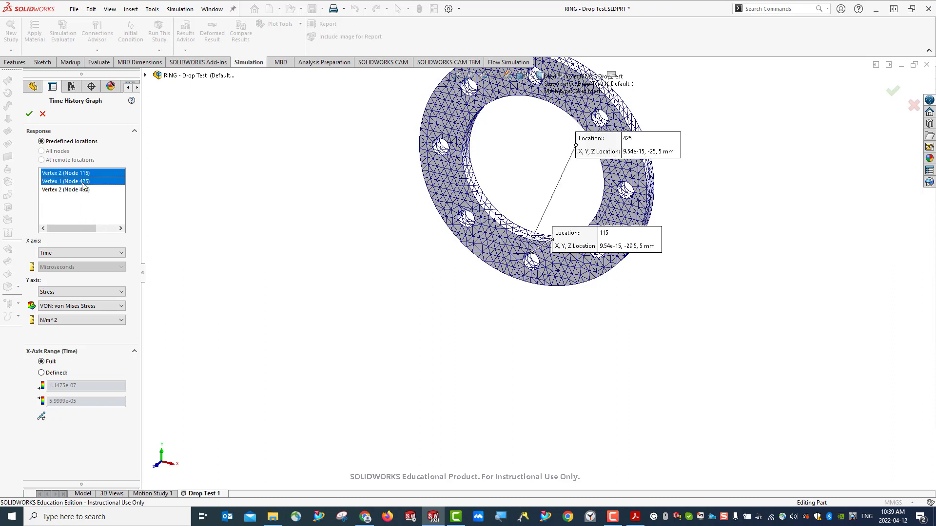
{"action": "left_click", "coordinate": [88, 174], "text": "ctrl"}
{"action": "left_click", "coordinate": [88, 174], "text": "ctrl"}
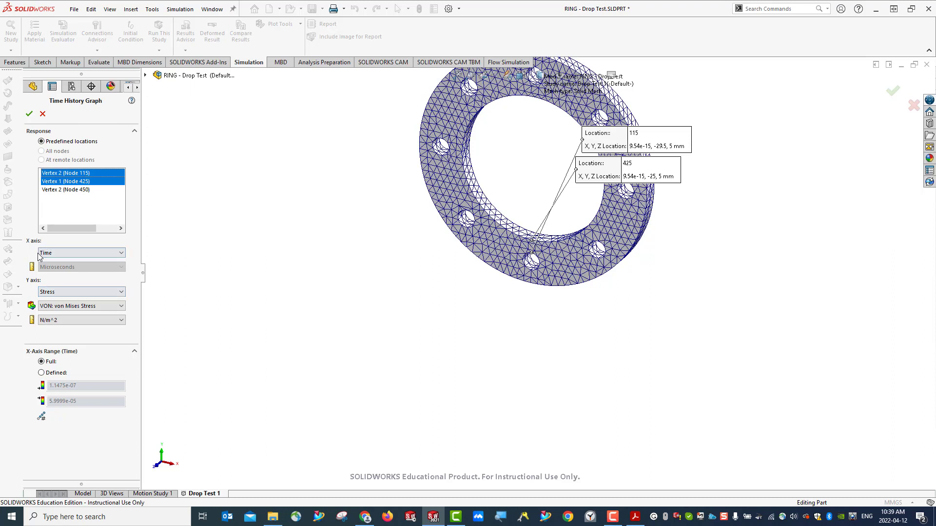
Set the response stress to P1: 1st Principal Stress against time and generate the time history graph
{"action": "left_click", "coordinate": [63, 253]}
{"action": "left_click", "coordinate": [63, 253]}
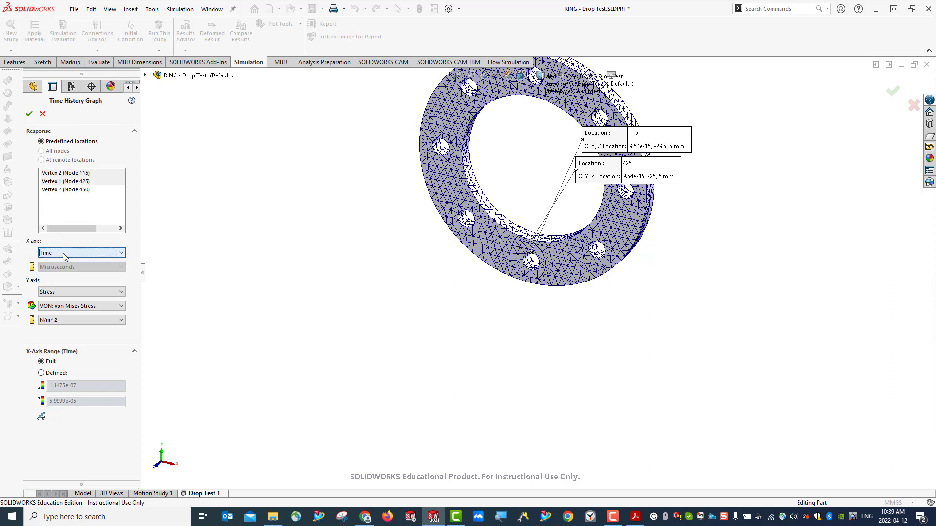
{"action": "left_click", "coordinate": [56, 307]}
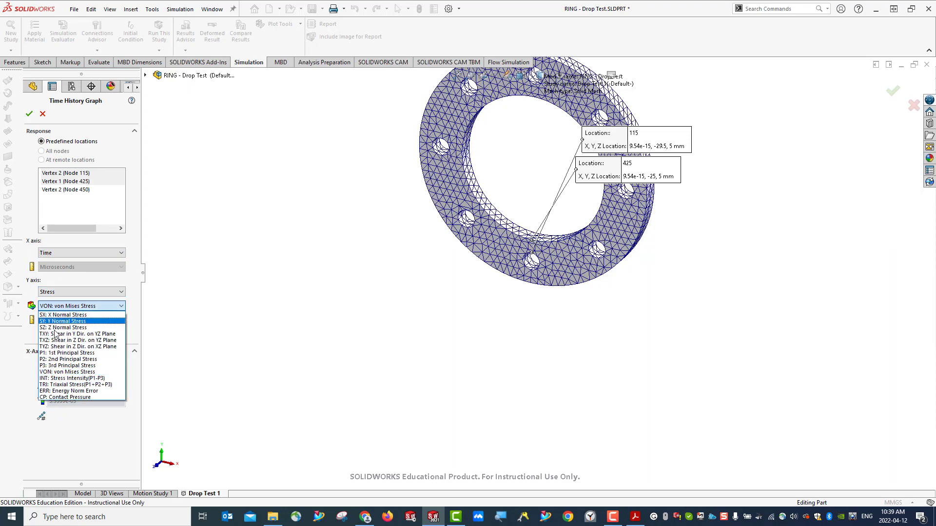
{"action": "left_click", "coordinate": [88, 353]}
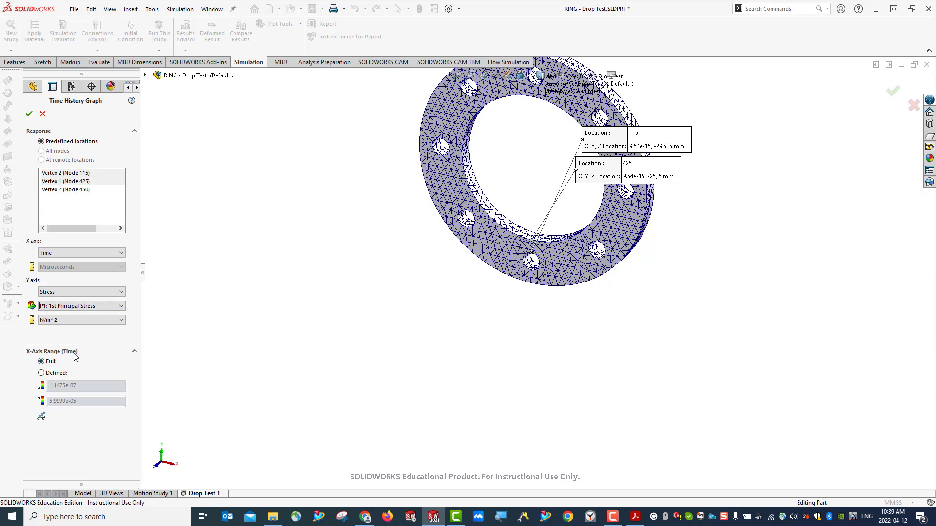
{"action": "left_click", "coordinate": [30, 114]}
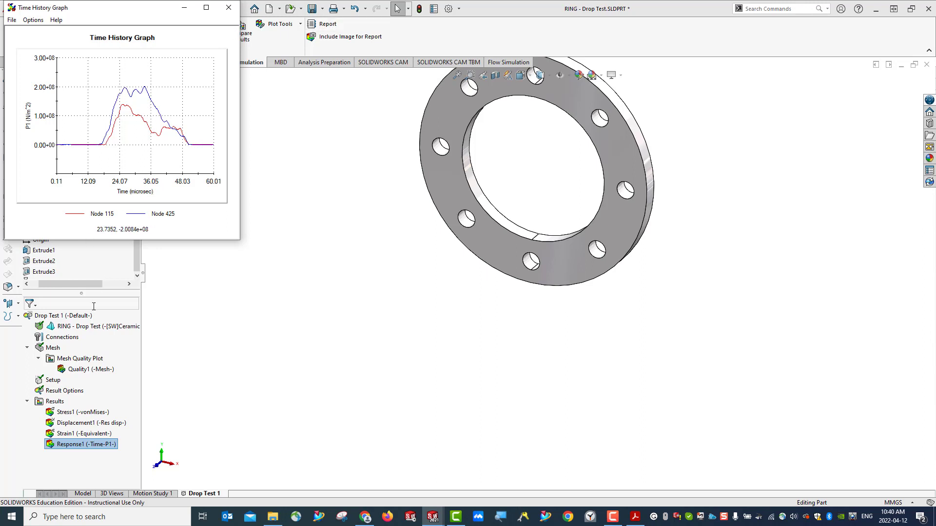
Close the time history graph and display the von Mises stress plot on the ring again
{"action": "scroll", "coordinate": [121, 265], "scroll_direction": "down", "scroll_amount": 1}
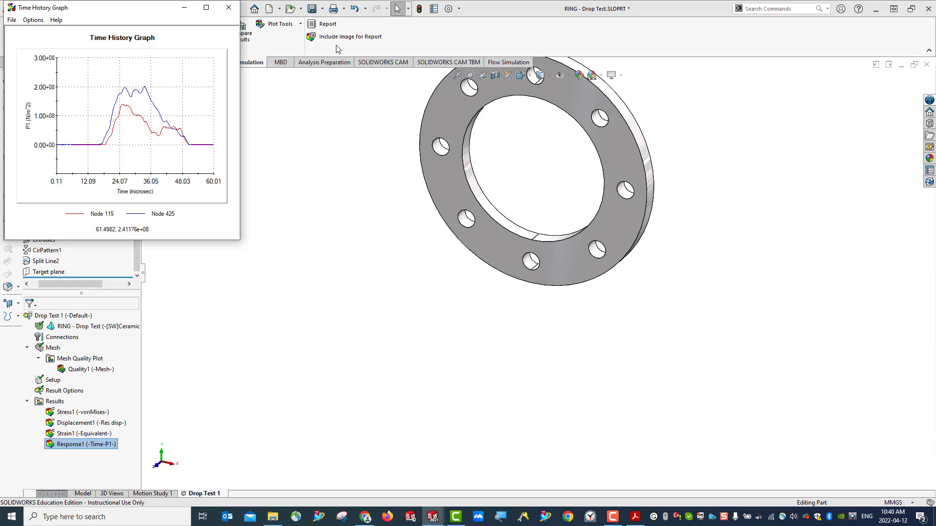
{"action": "left_click", "coordinate": [229, 9]}
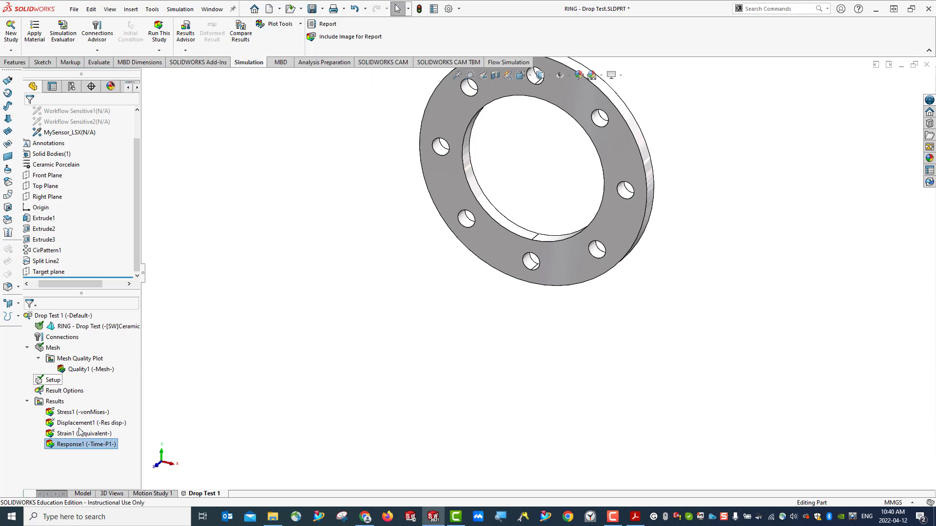
{"action": "left_click", "coordinate": [69, 414]}
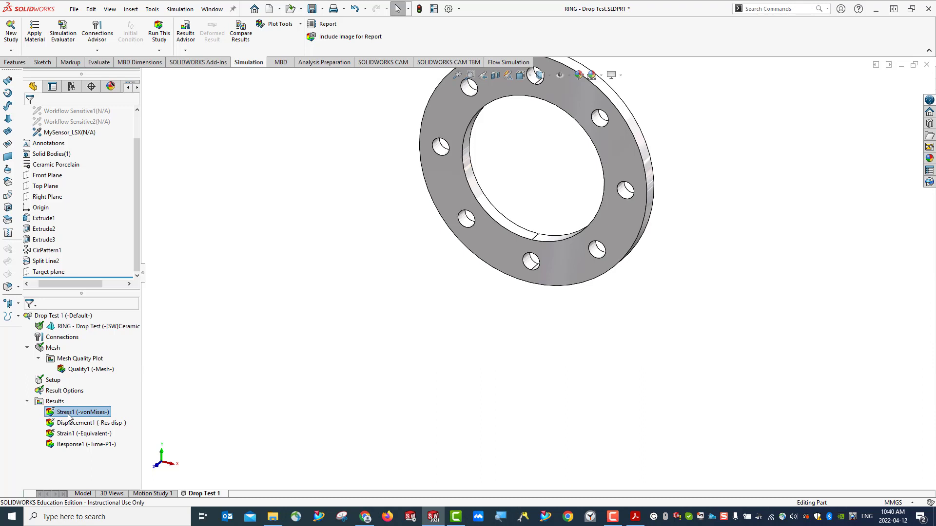
{"action": "double_click", "coordinate": [69, 413]}
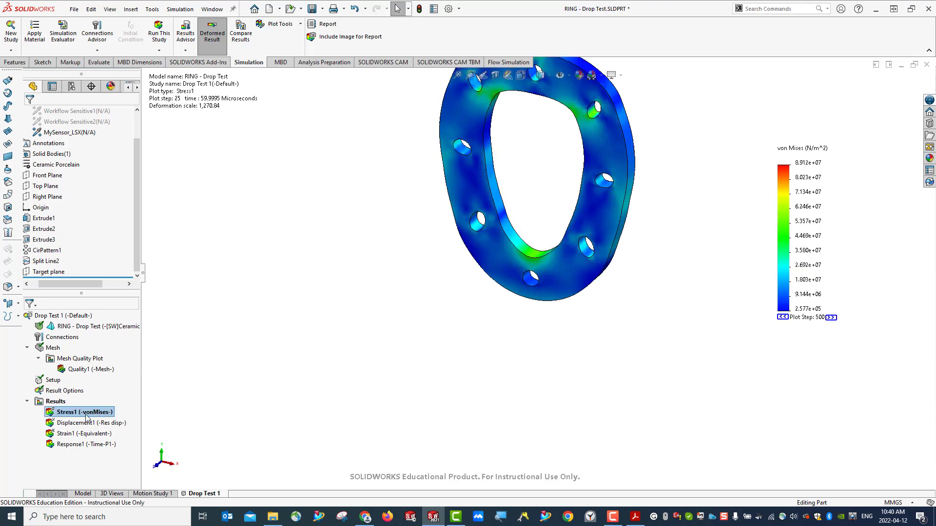
Edit the von Mises stress plot and set its boundary option to Mesh
{"action": "right_click", "coordinate": [73, 415]}
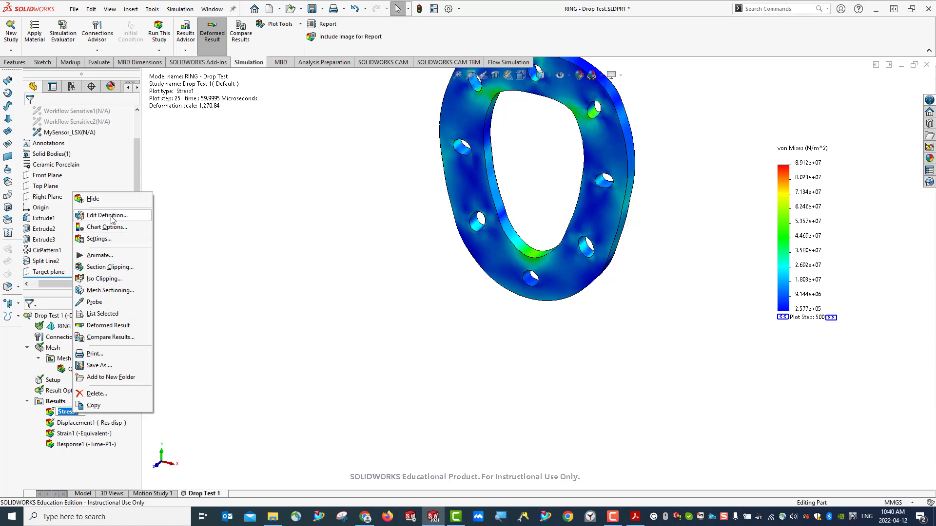
{"action": "left_click", "coordinate": [108, 215]}
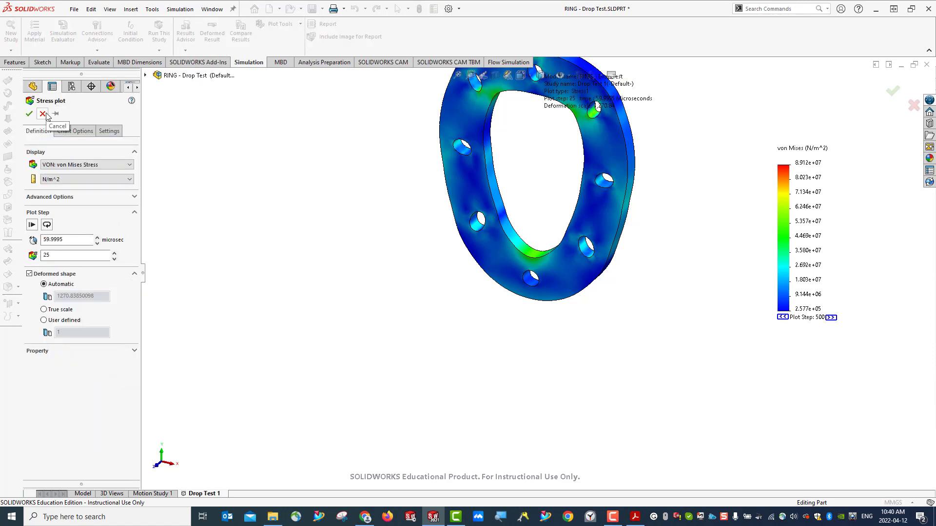
{"action": "left_click", "coordinate": [110, 132]}
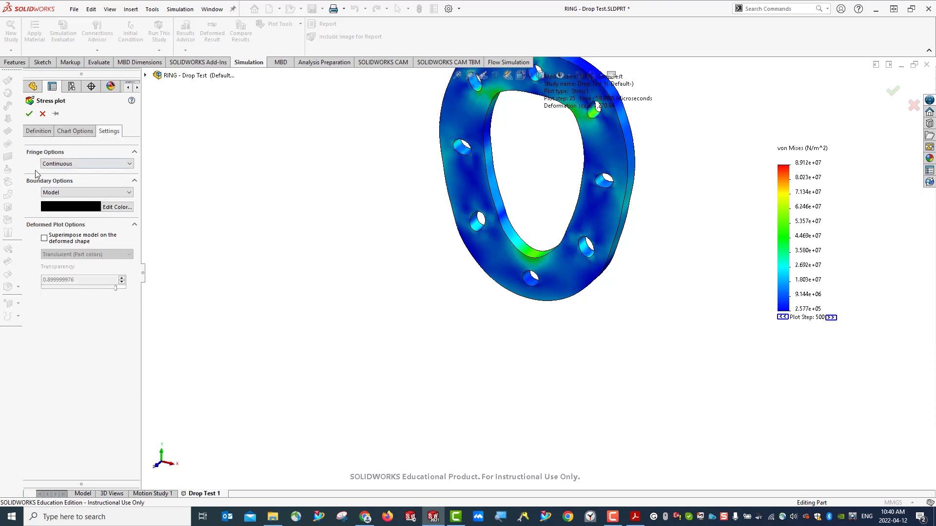
{"action": "left_click", "coordinate": [67, 194]}
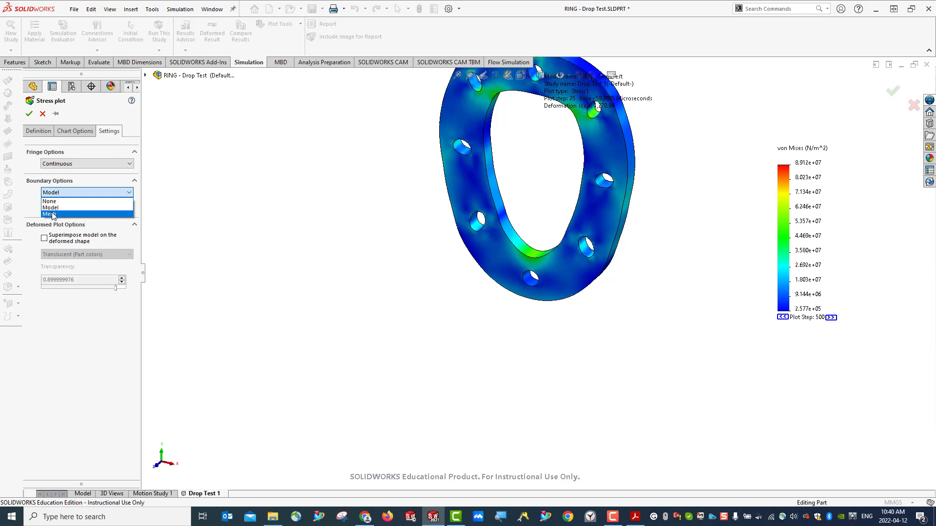
{"action": "left_click", "coordinate": [54, 207]}
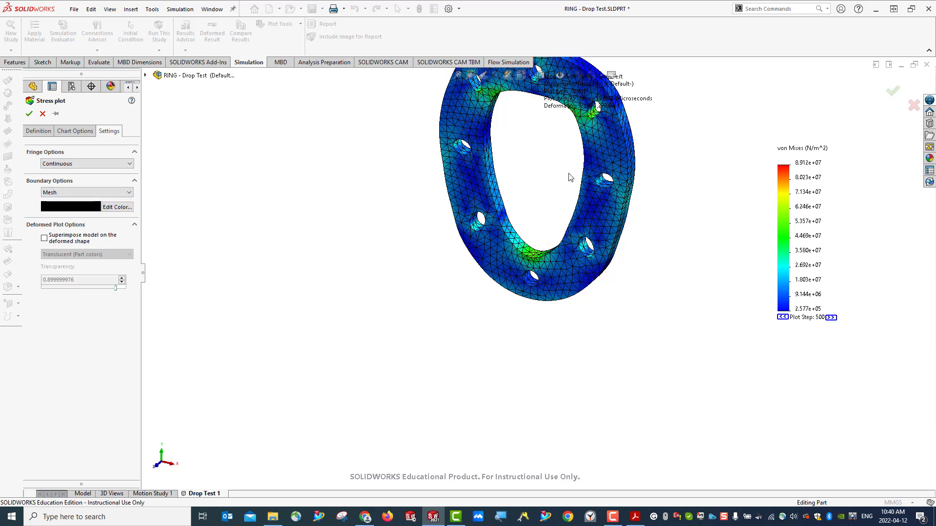
{"action": "key", "text": "f"}
{"action": "scroll", "coordinate": [452, 157], "scroll_direction": "down", "scroll_amount": 1}
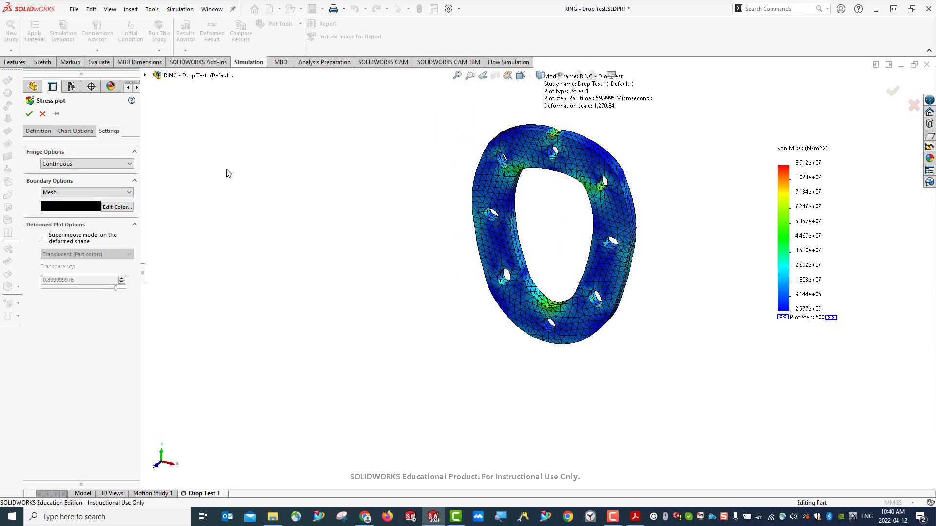
Change the stress plot to P1: 1st Principal Stress at 23 microseconds, apply it and save the part
{"action": "left_click", "coordinate": [35, 133]}
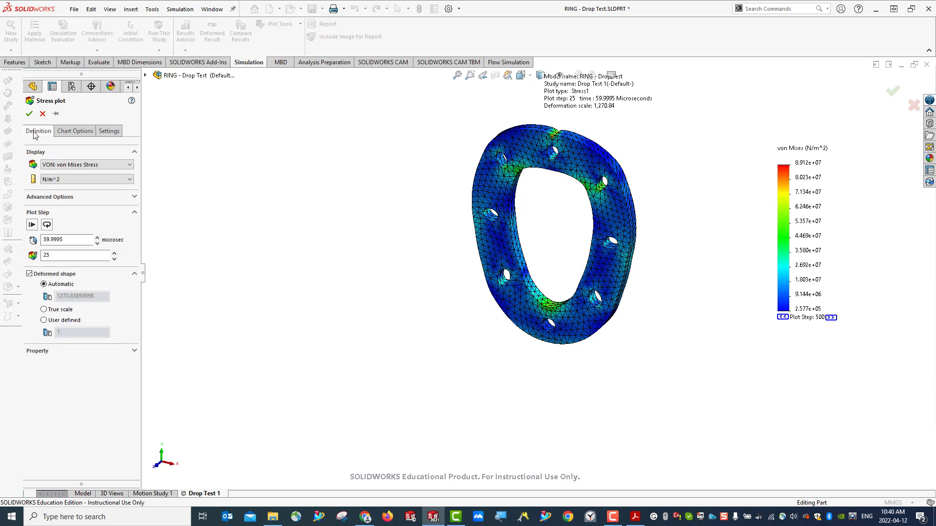
{"action": "left_click", "coordinate": [71, 166]}
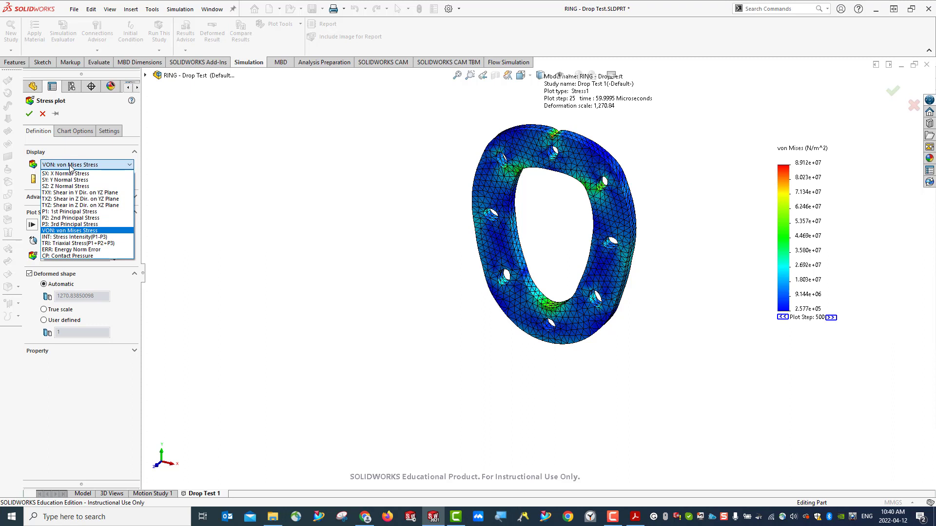
{"action": "left_click", "coordinate": [64, 213]}
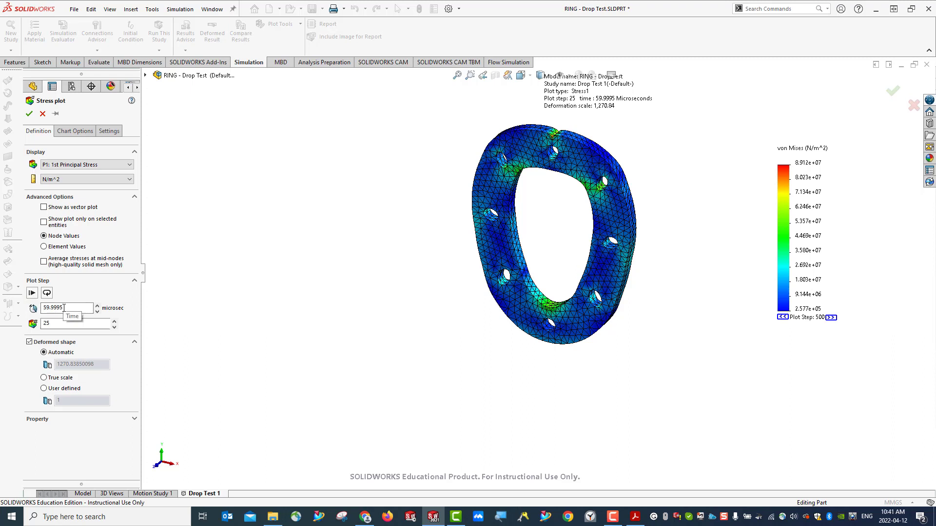
{"action": "double_click", "coordinate": [64, 308]}
{"action": "type", "text": "23"}
{"action": "key", "text": "Return"}
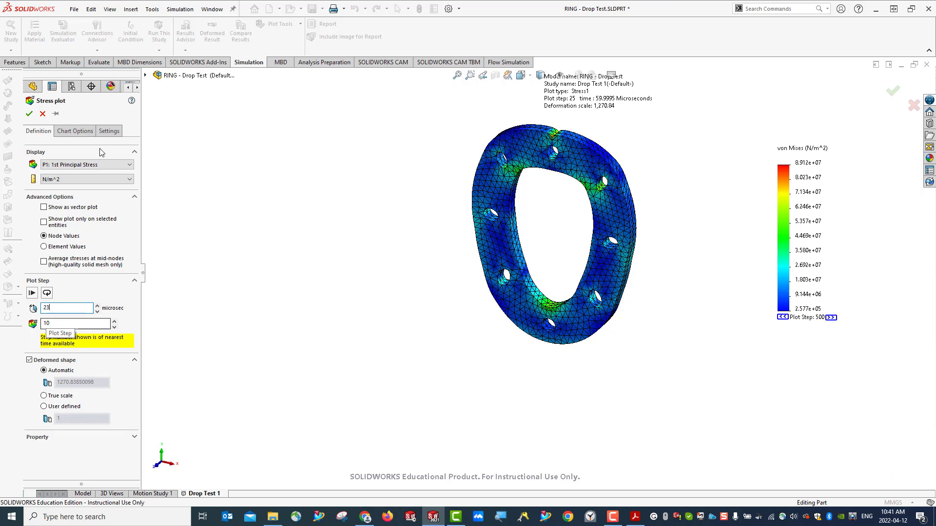
{"action": "left_click", "coordinate": [29, 115]}
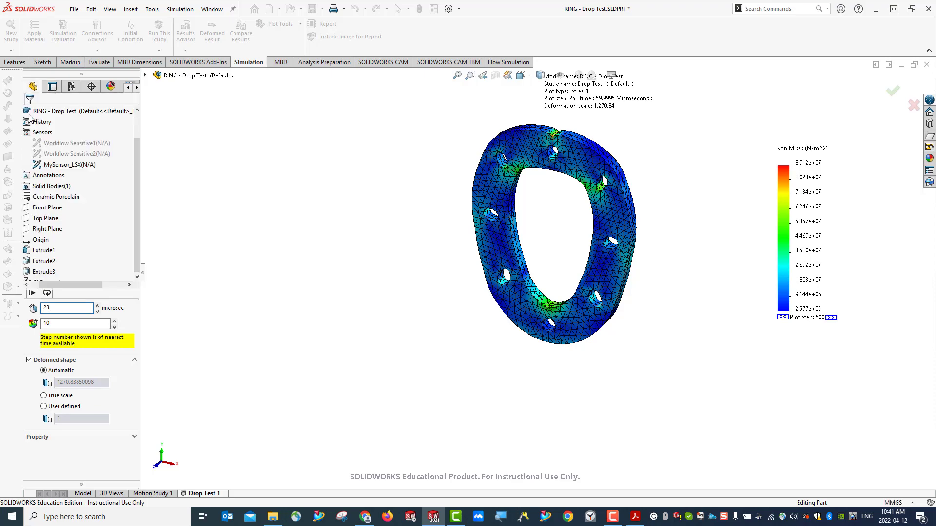
{"action": "middle_click_drag", "start_coordinate": [435, 334], "coordinate": [587, 304]}
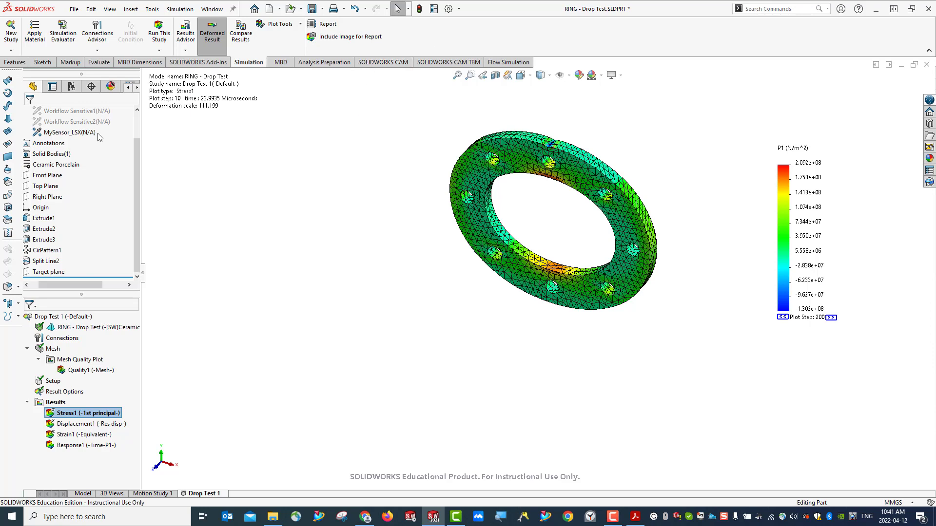
{"action": "left_click", "coordinate": [312, 8]}
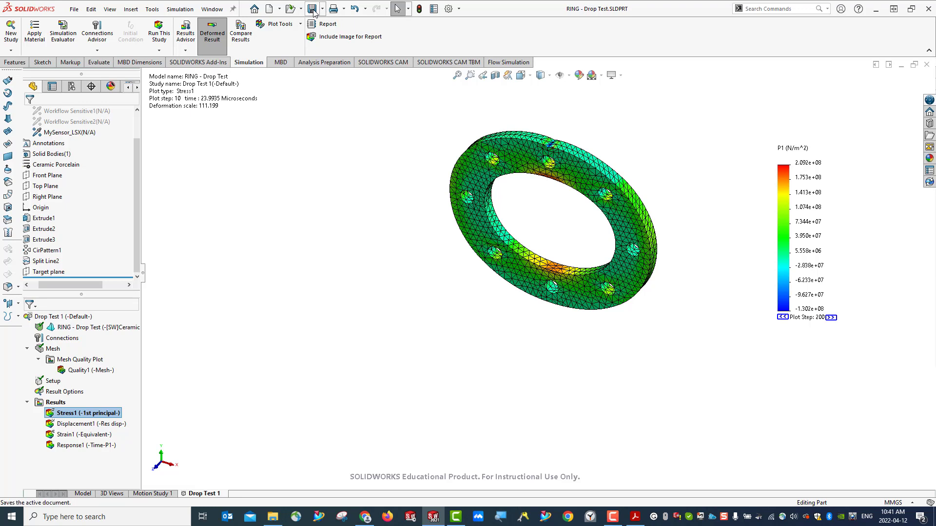
Define a new P1: 1st Principal Stress plot showing the maximum envelope across all plot steps
{"action": "right_click", "coordinate": [75, 416]}
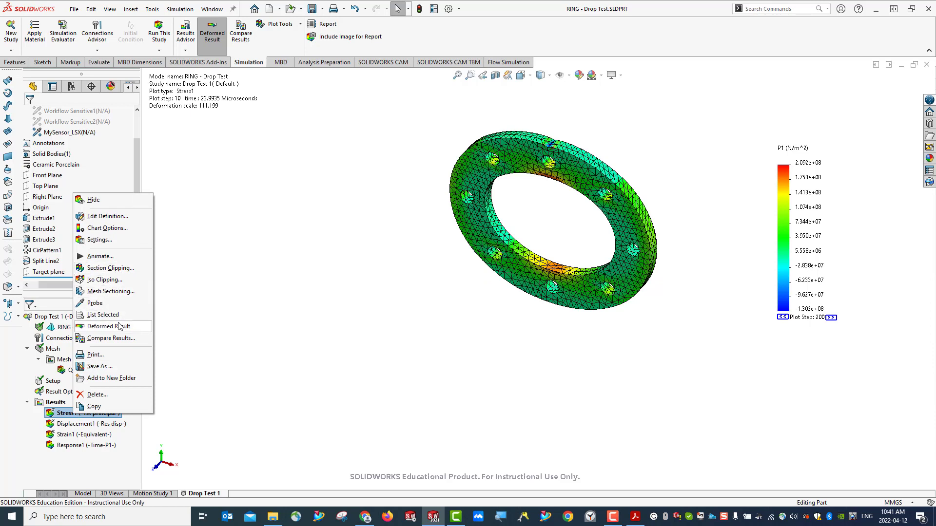
{"action": "right_click", "coordinate": [52, 403]}
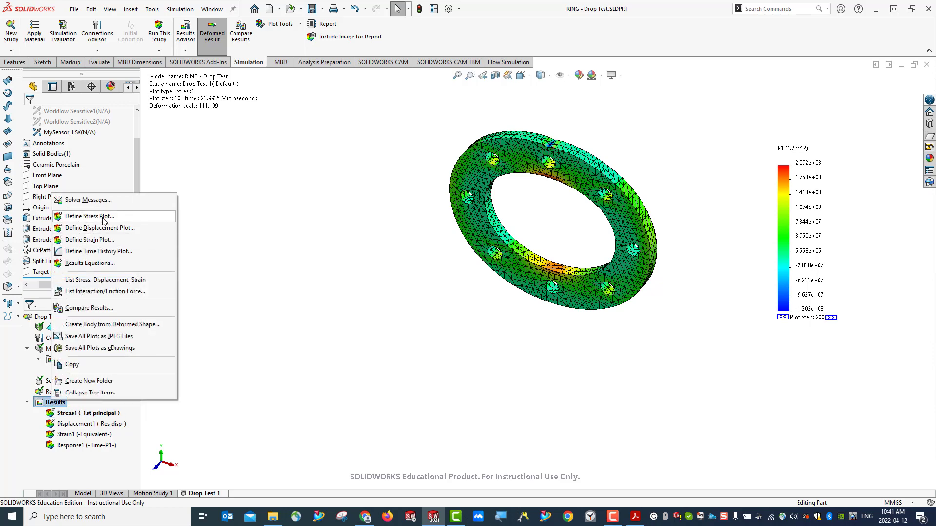
{"action": "left_click", "coordinate": [104, 217]}
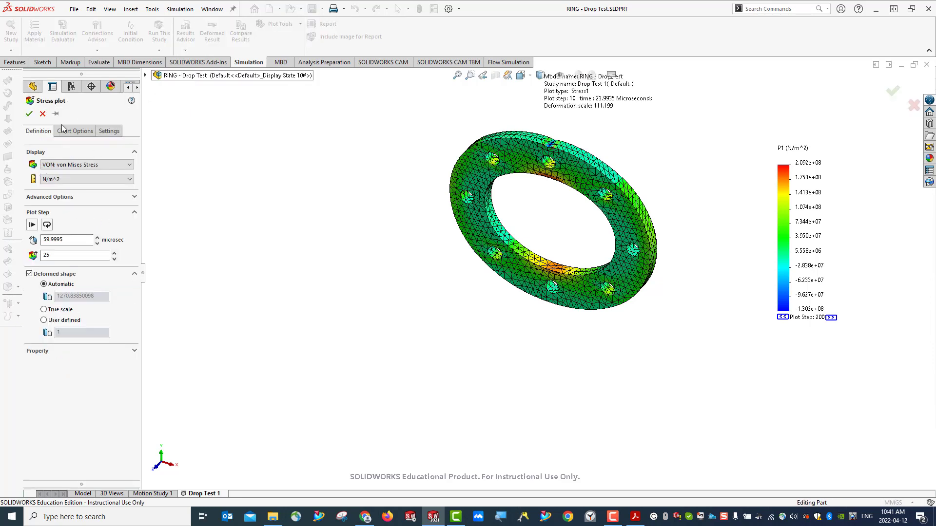
{"action": "left_click", "coordinate": [94, 166]}
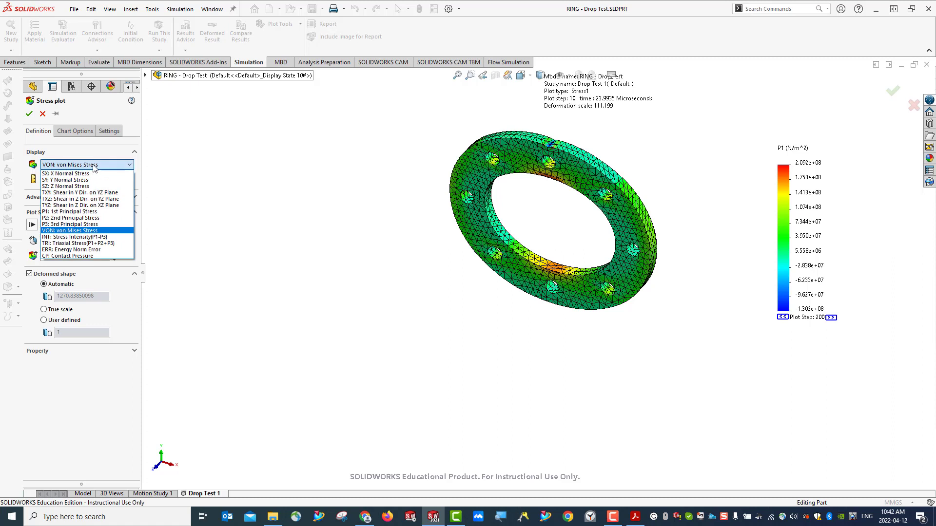
{"action": "left_click", "coordinate": [80, 212]}
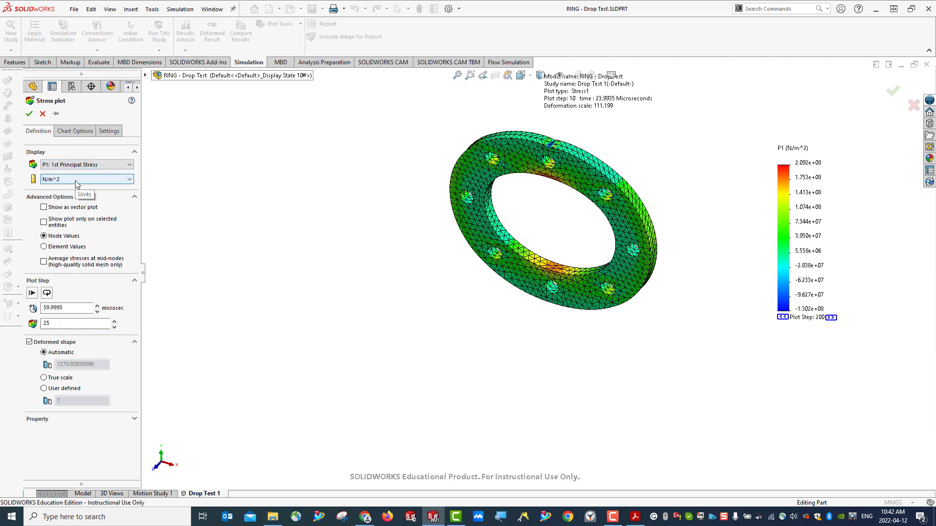
{"action": "left_click", "coordinate": [47, 292]}
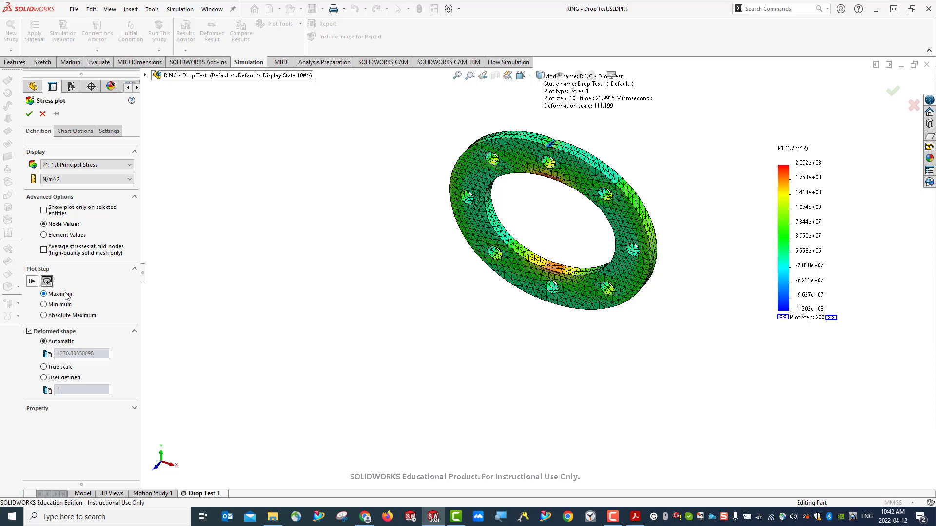
{"action": "left_click", "coordinate": [135, 198]}
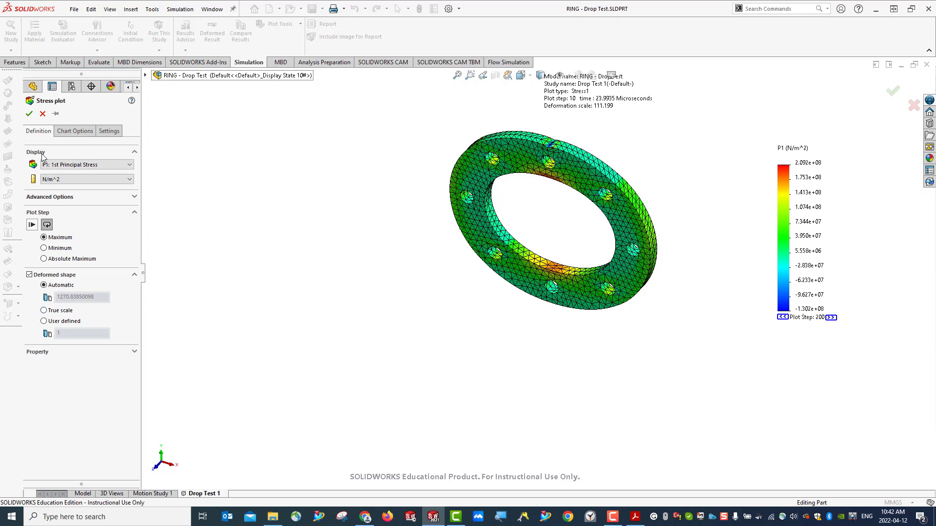
{"action": "left_click", "coordinate": [30, 114]}
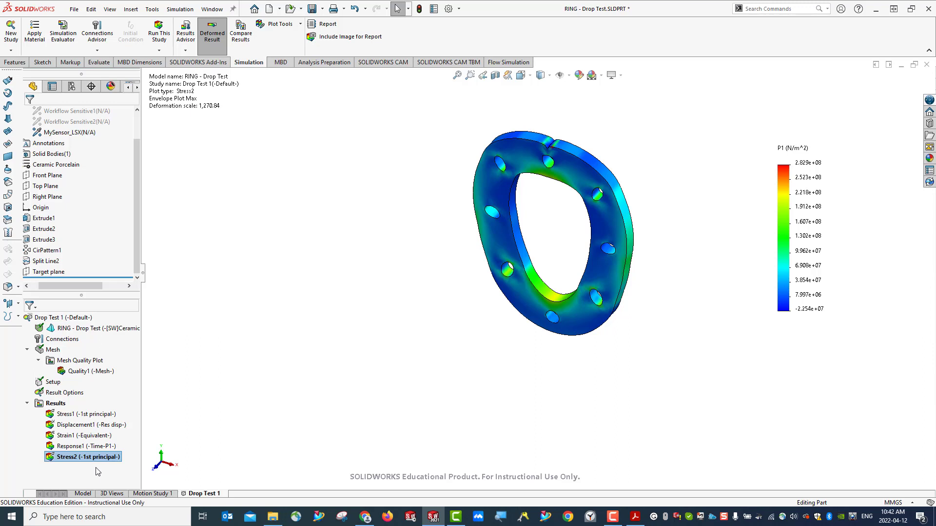
Edit the Stress2 envelope plot so its boundary option is Mesh
{"action": "right_click", "coordinate": [80, 456]}
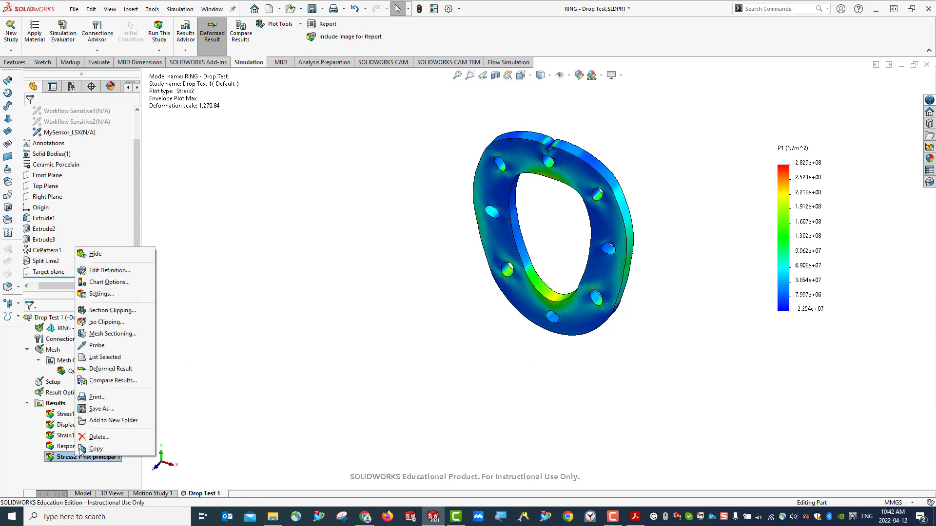
{"action": "left_click", "coordinate": [119, 271]}
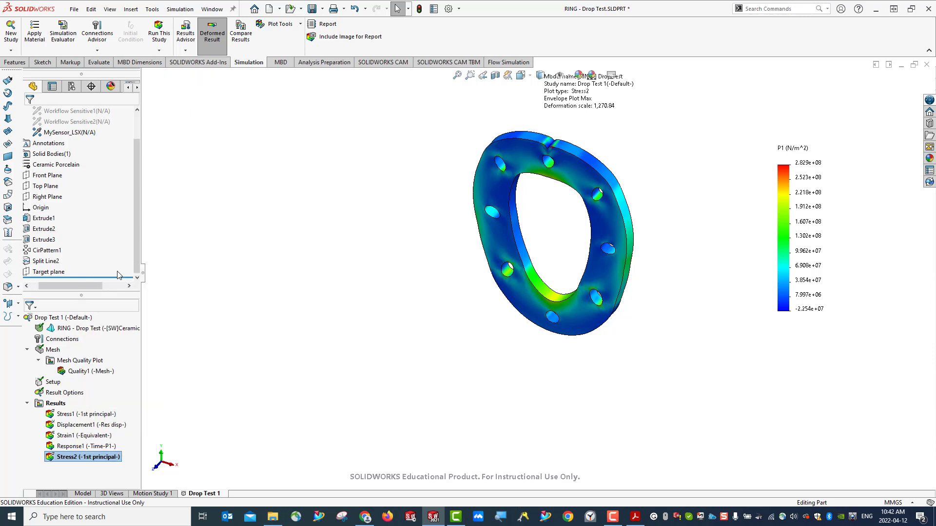
{"action": "left_click", "coordinate": [109, 130]}
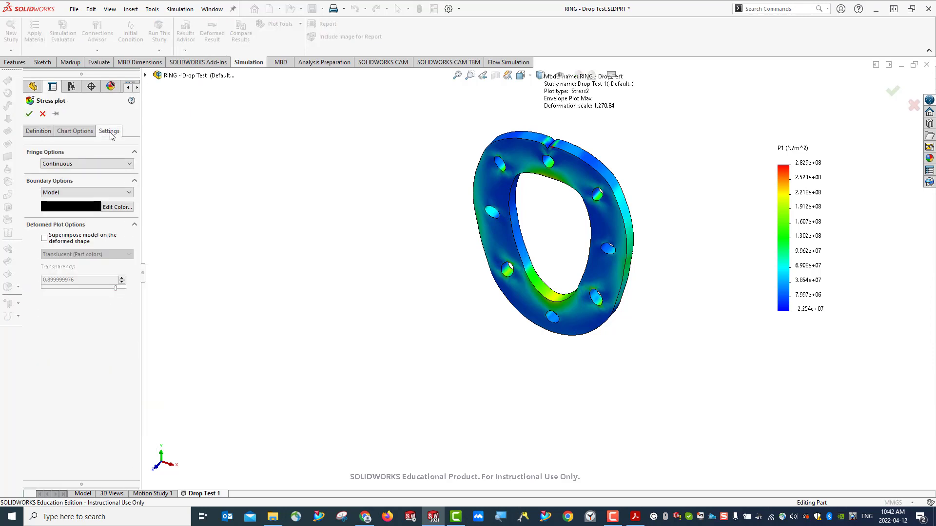
{"action": "left_click", "coordinate": [78, 194]}
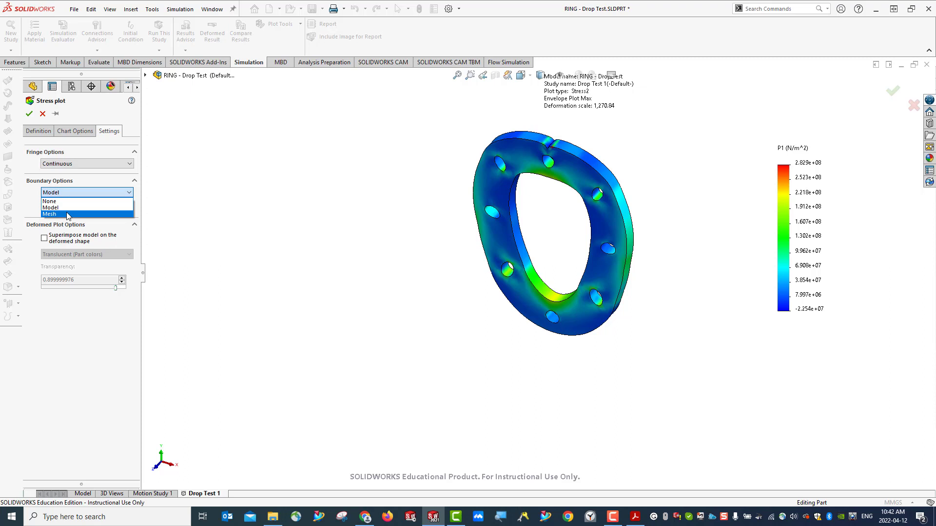
{"action": "left_click", "coordinate": [68, 215]}
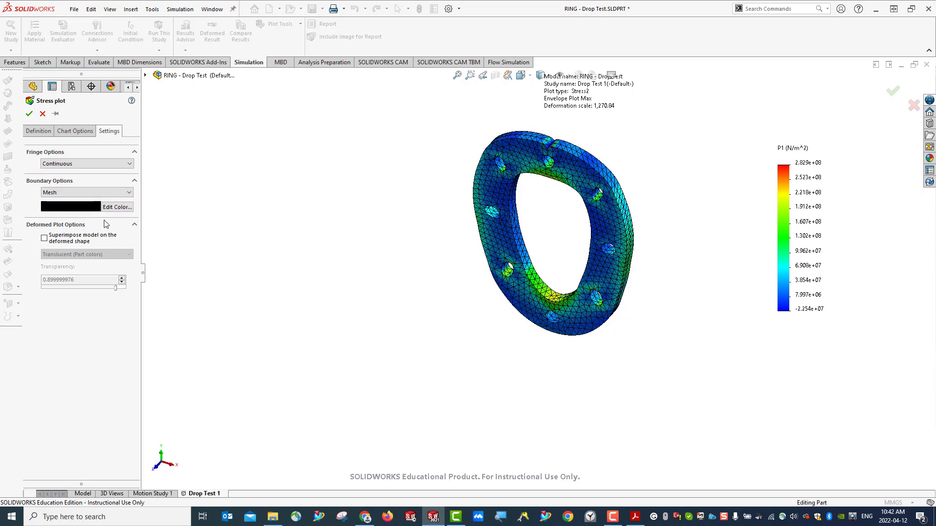
{"action": "left_click", "coordinate": [42, 131]}
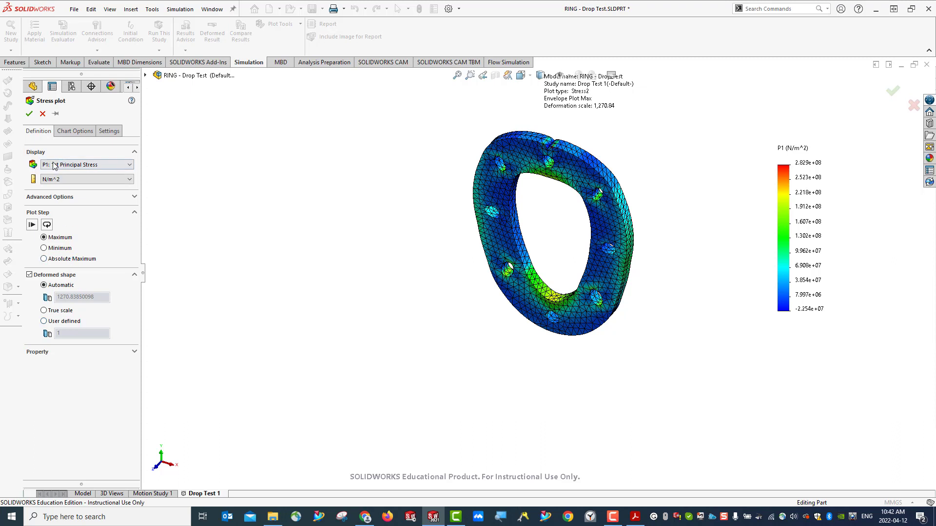
{"action": "left_click", "coordinate": [29, 115]}
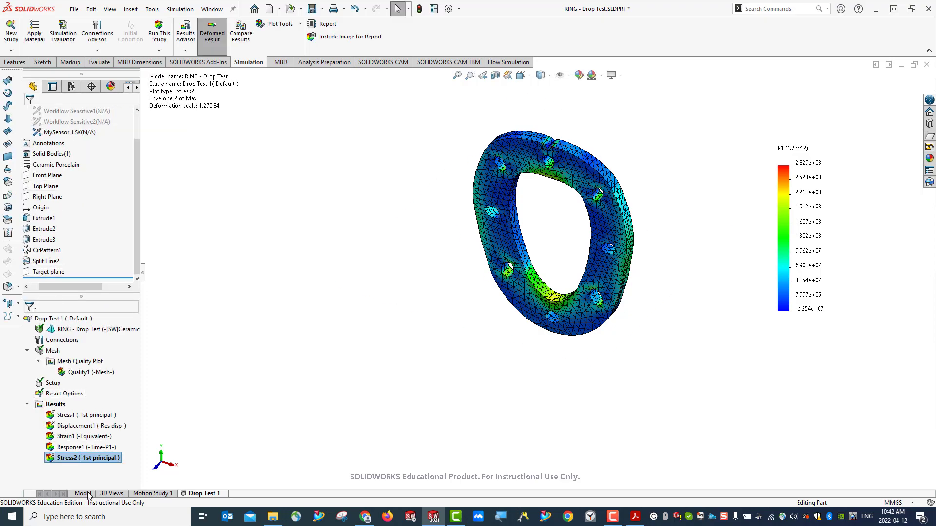
Examine the first principal stress envelope around the ring's inner edge and bolt holes
{"action": "middle_click_drag", "start_coordinate": [525, 347], "coordinate": [550, 157]}
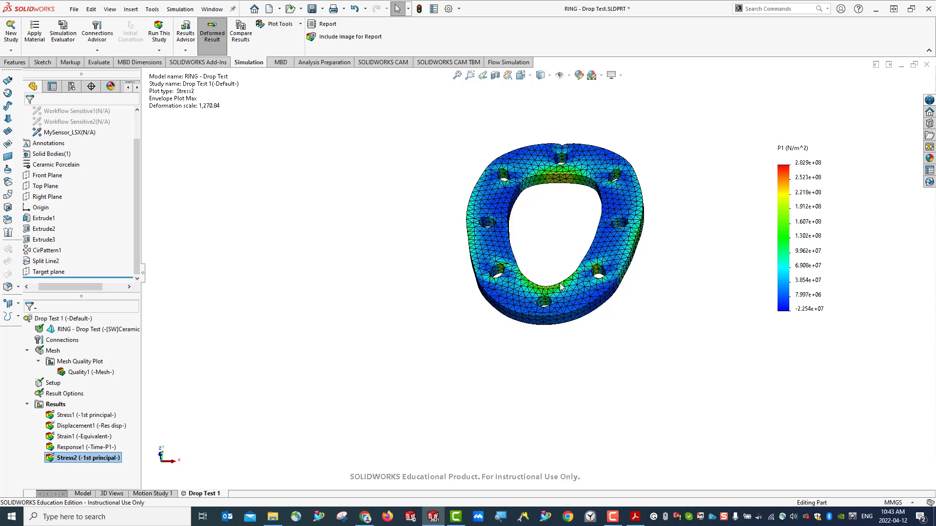
{"action": "scroll", "coordinate": [551, 282], "scroll_direction": "down", "scroll_amount": 4}
{"action": "middle_click_drag", "start_coordinate": [549, 280], "coordinate": [507, 409]}
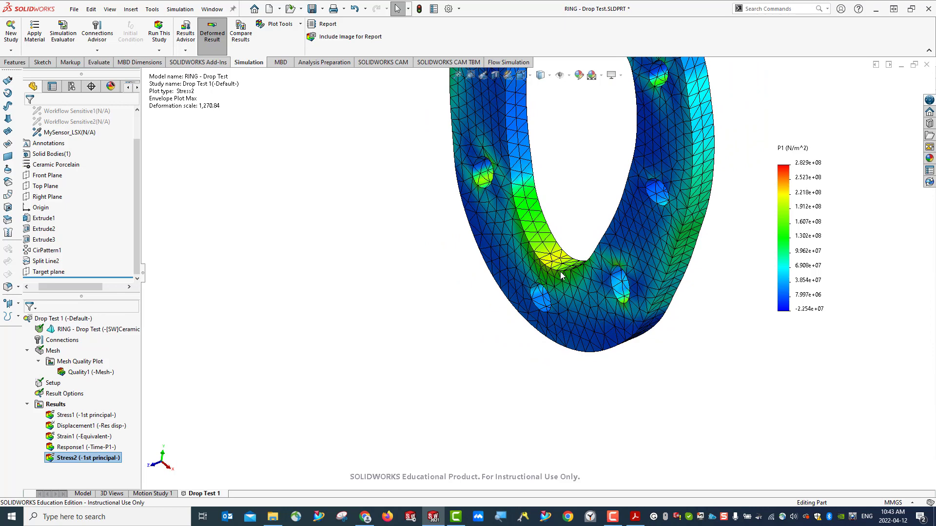
{"action": "scroll", "coordinate": [560, 293], "scroll_direction": "up", "scroll_amount": 4}
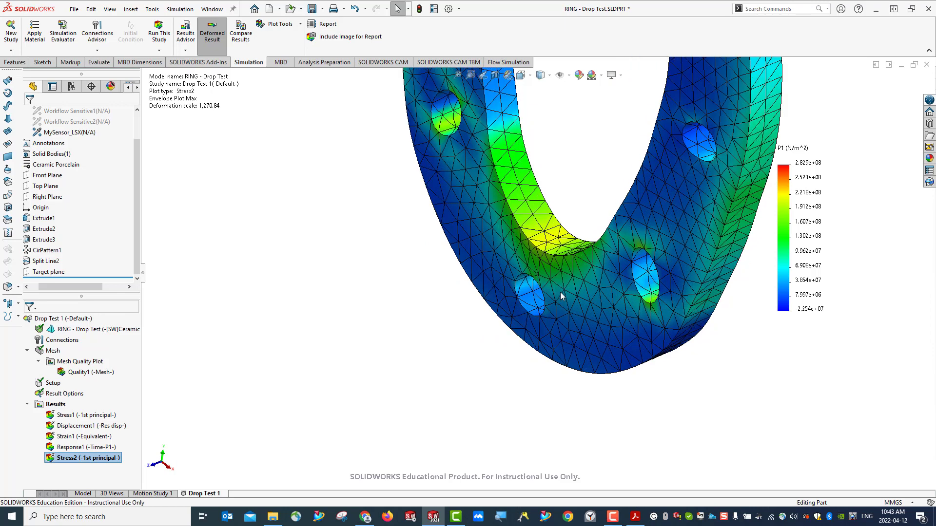
{"action": "middle_click_drag", "start_coordinate": [550, 322], "coordinate": [563, 302]}
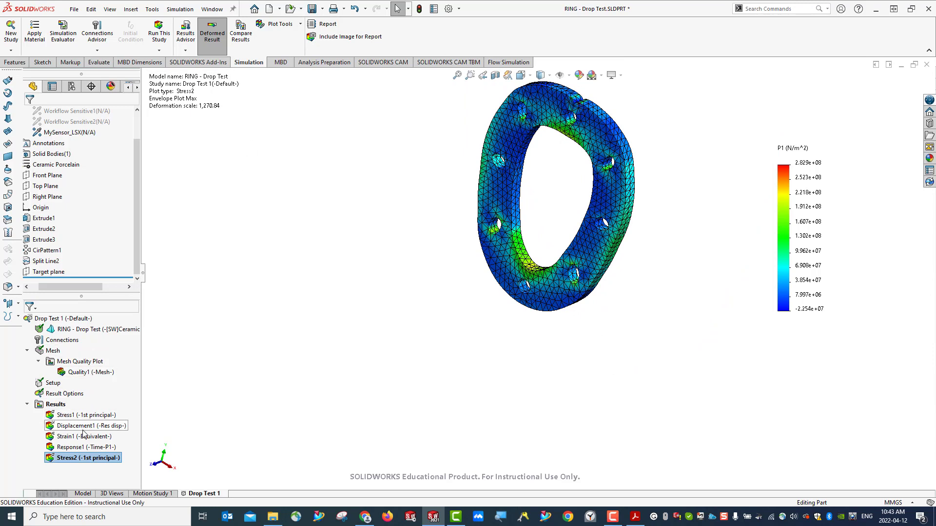
Set the ring to the isometric view and save the part with its stress envelope plot
{"action": "right_click", "coordinate": [63, 409]}
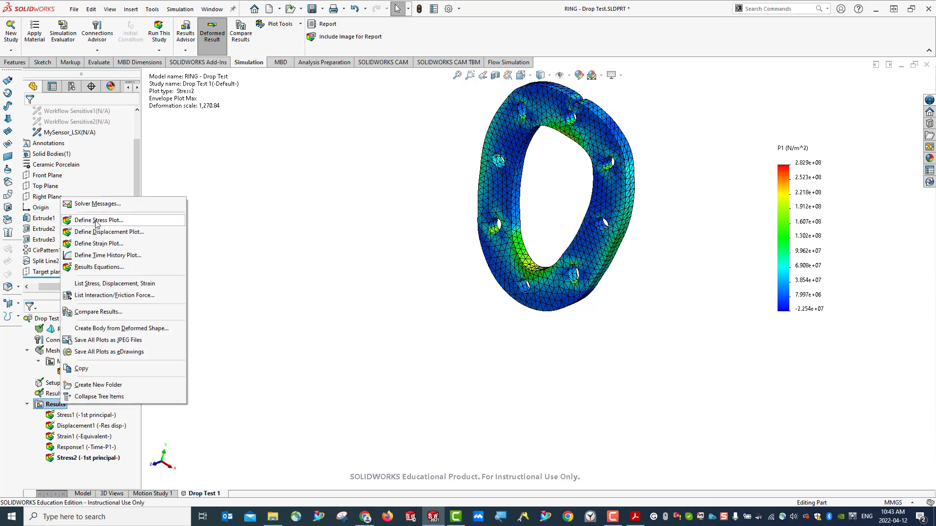
{"action": "left_click", "coordinate": [193, 286]}
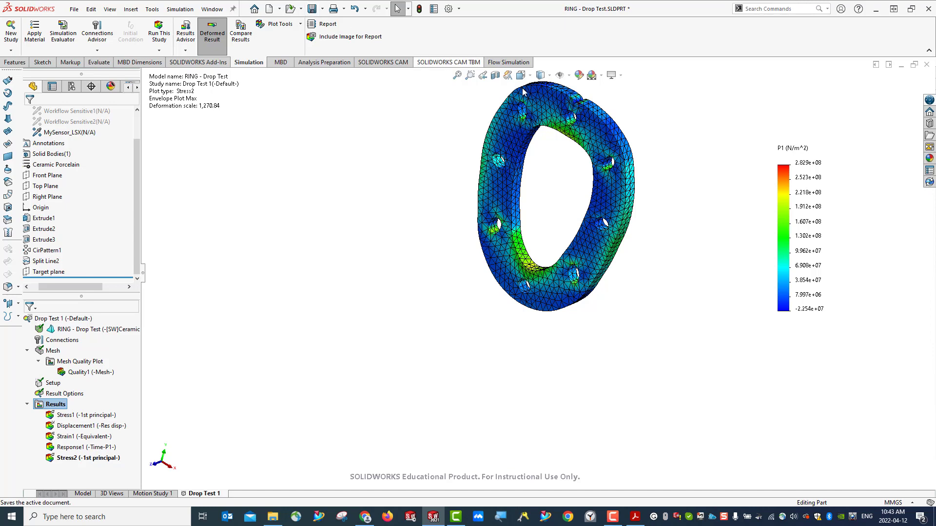
{"action": "key", "text": "ctrl+7"}
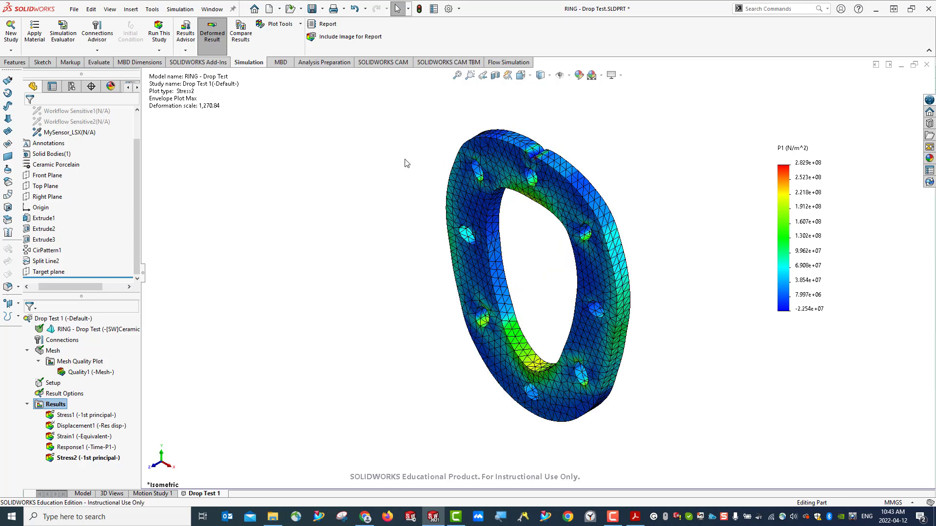
{"action": "left_click", "coordinate": [312, 9]}
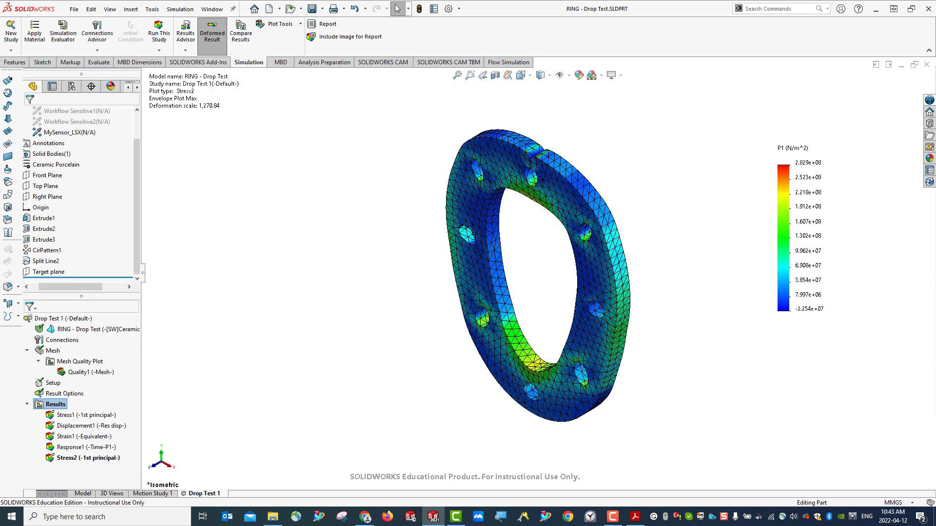